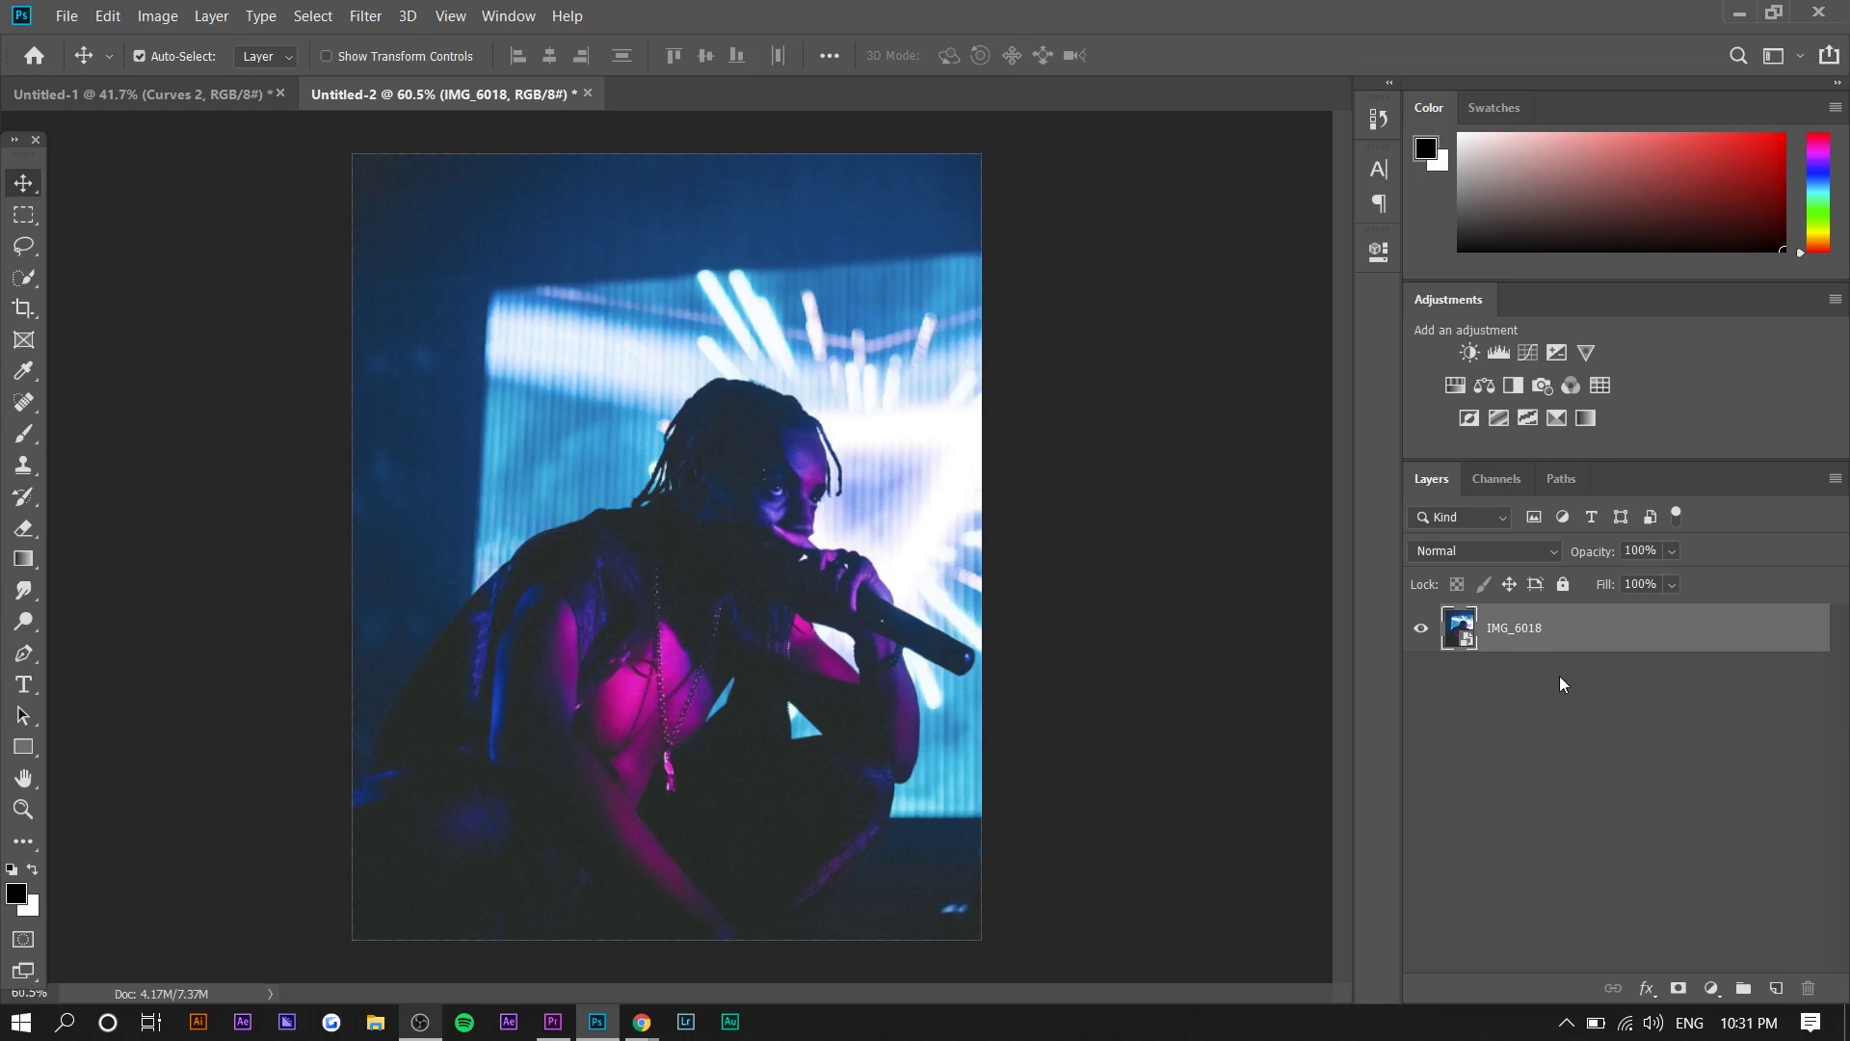
- Duplicate the concert photo and add a Levels layer with black input at 240
key("ctrl+j")
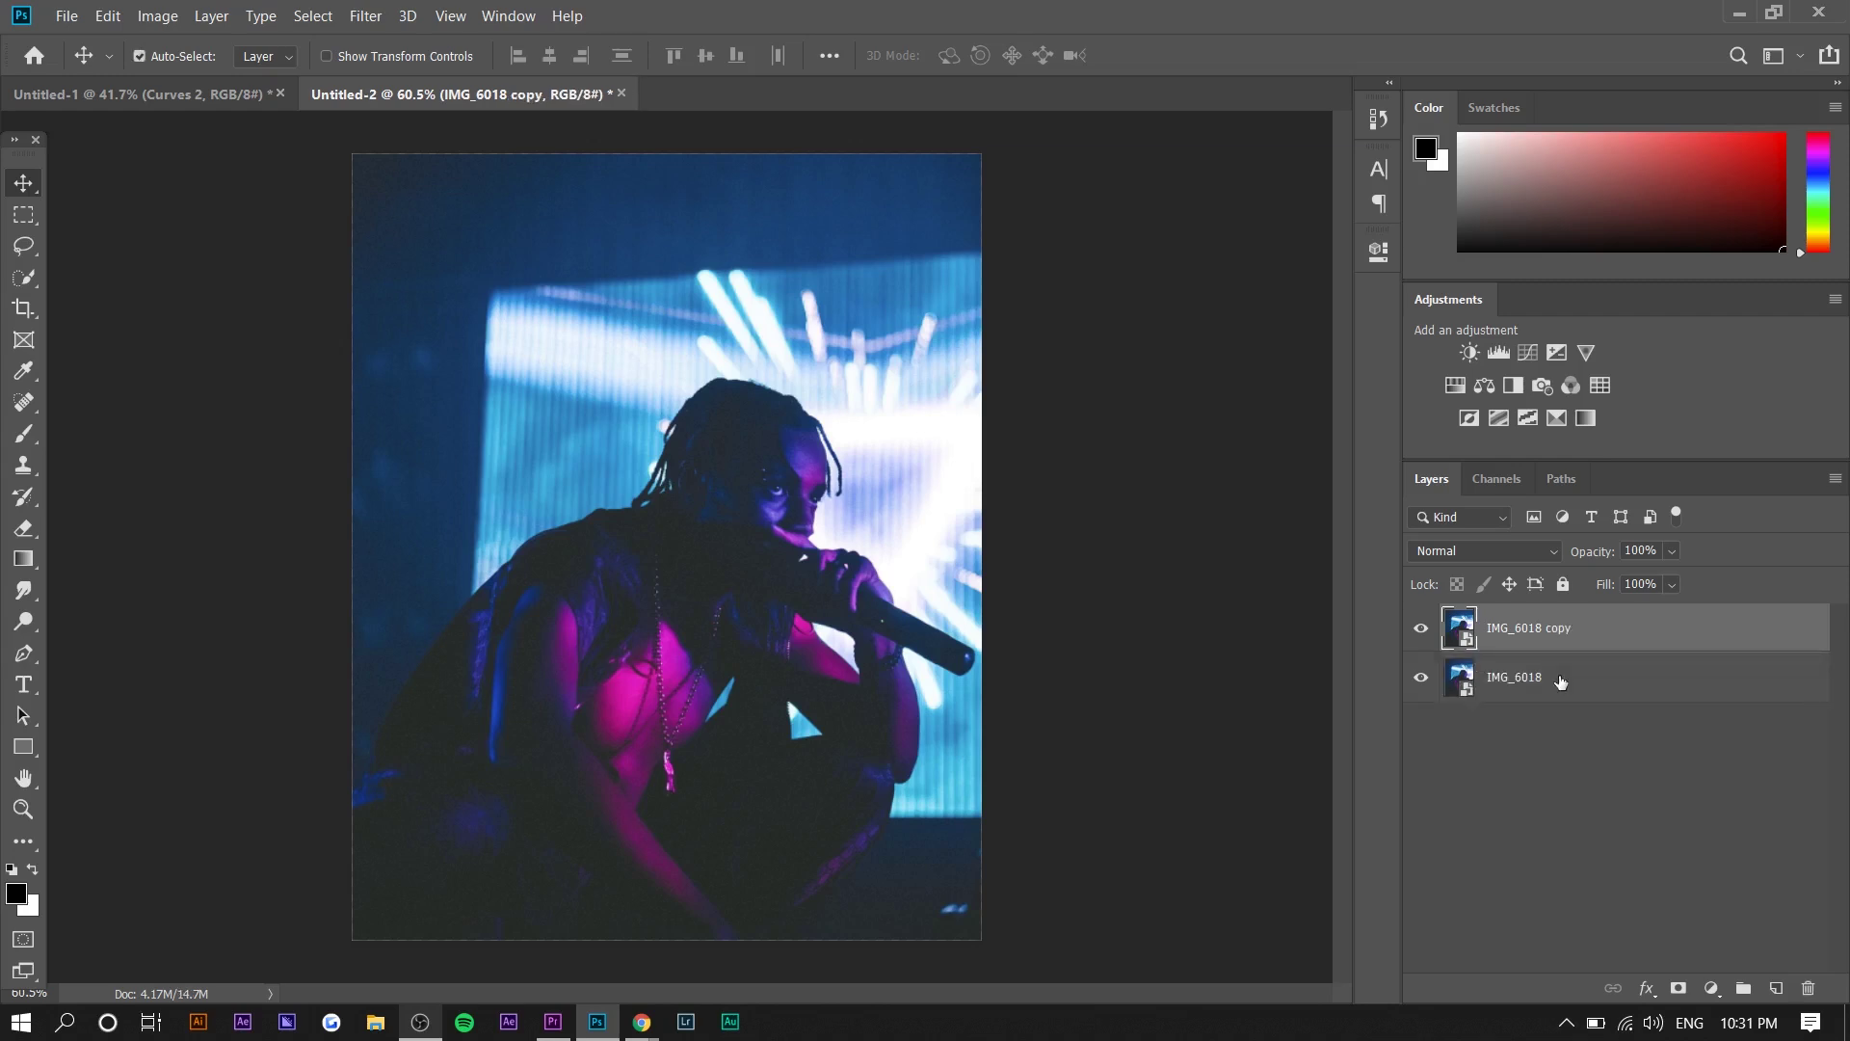
left_click(1499, 353)
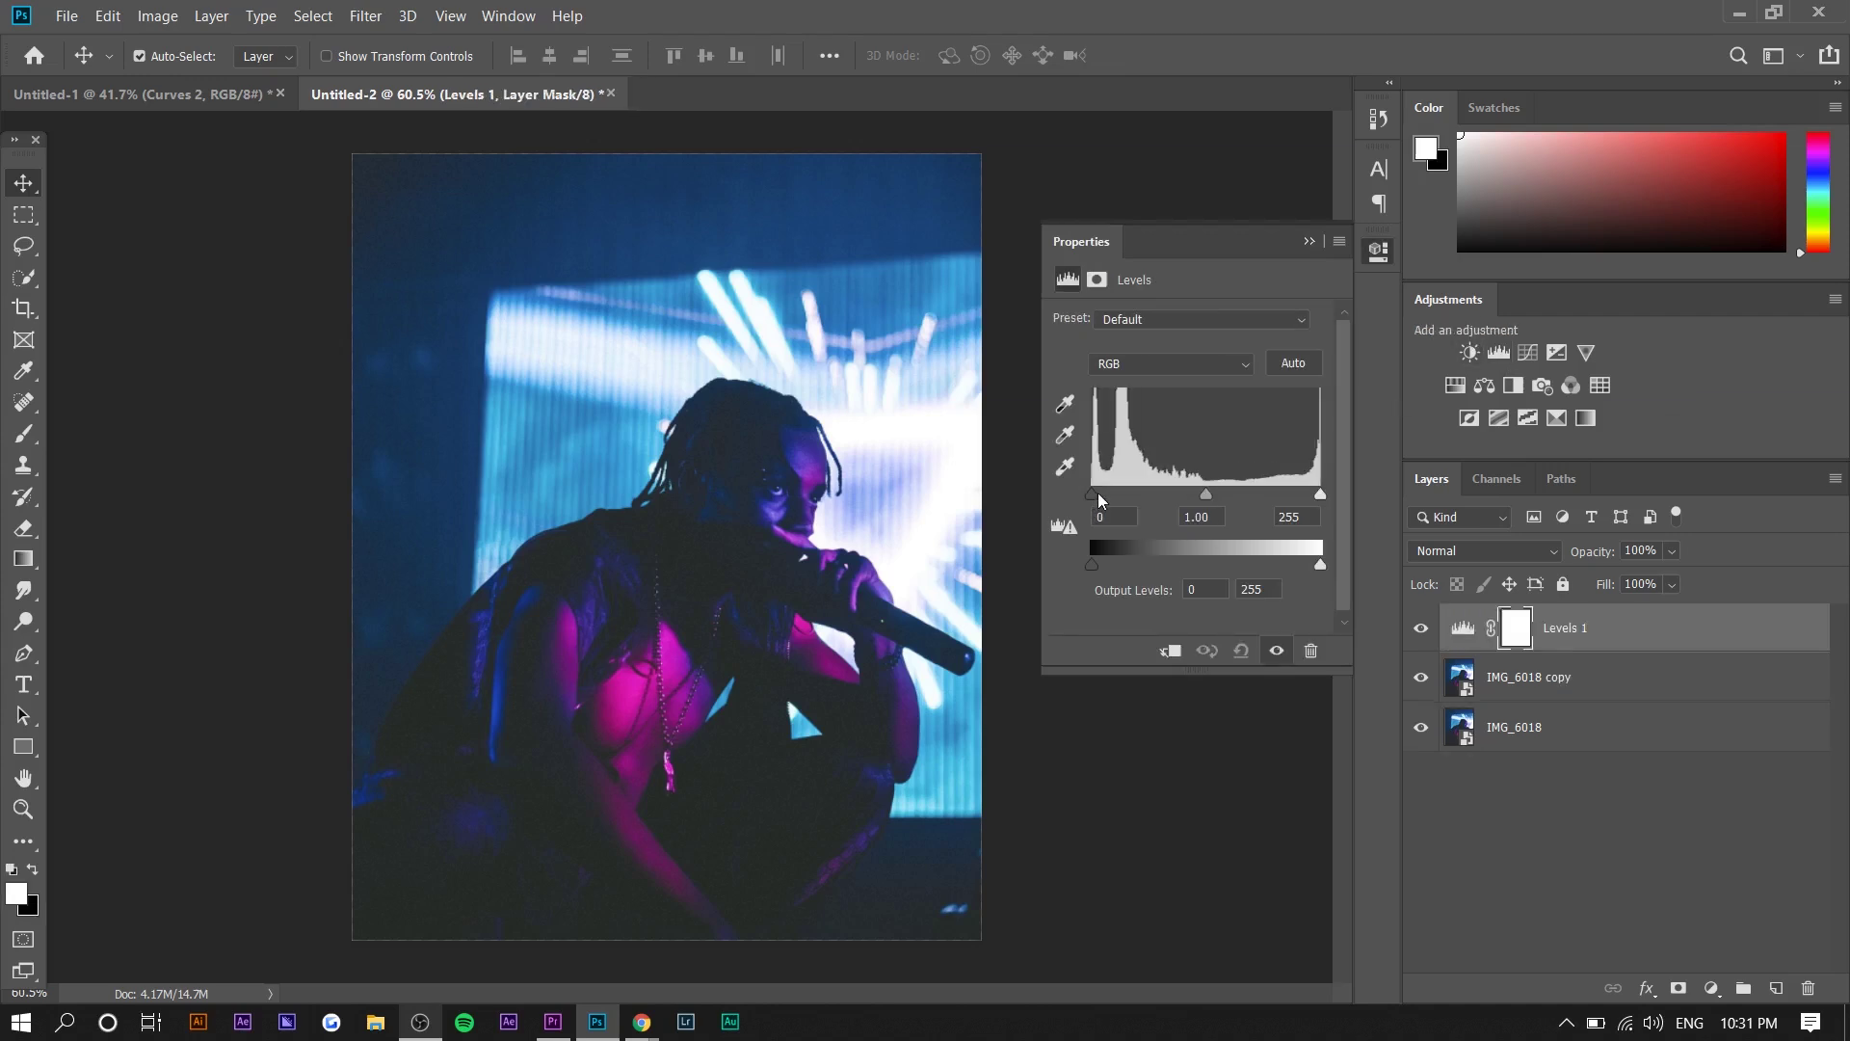
left_click_drag(1095, 498, 1311, 502)
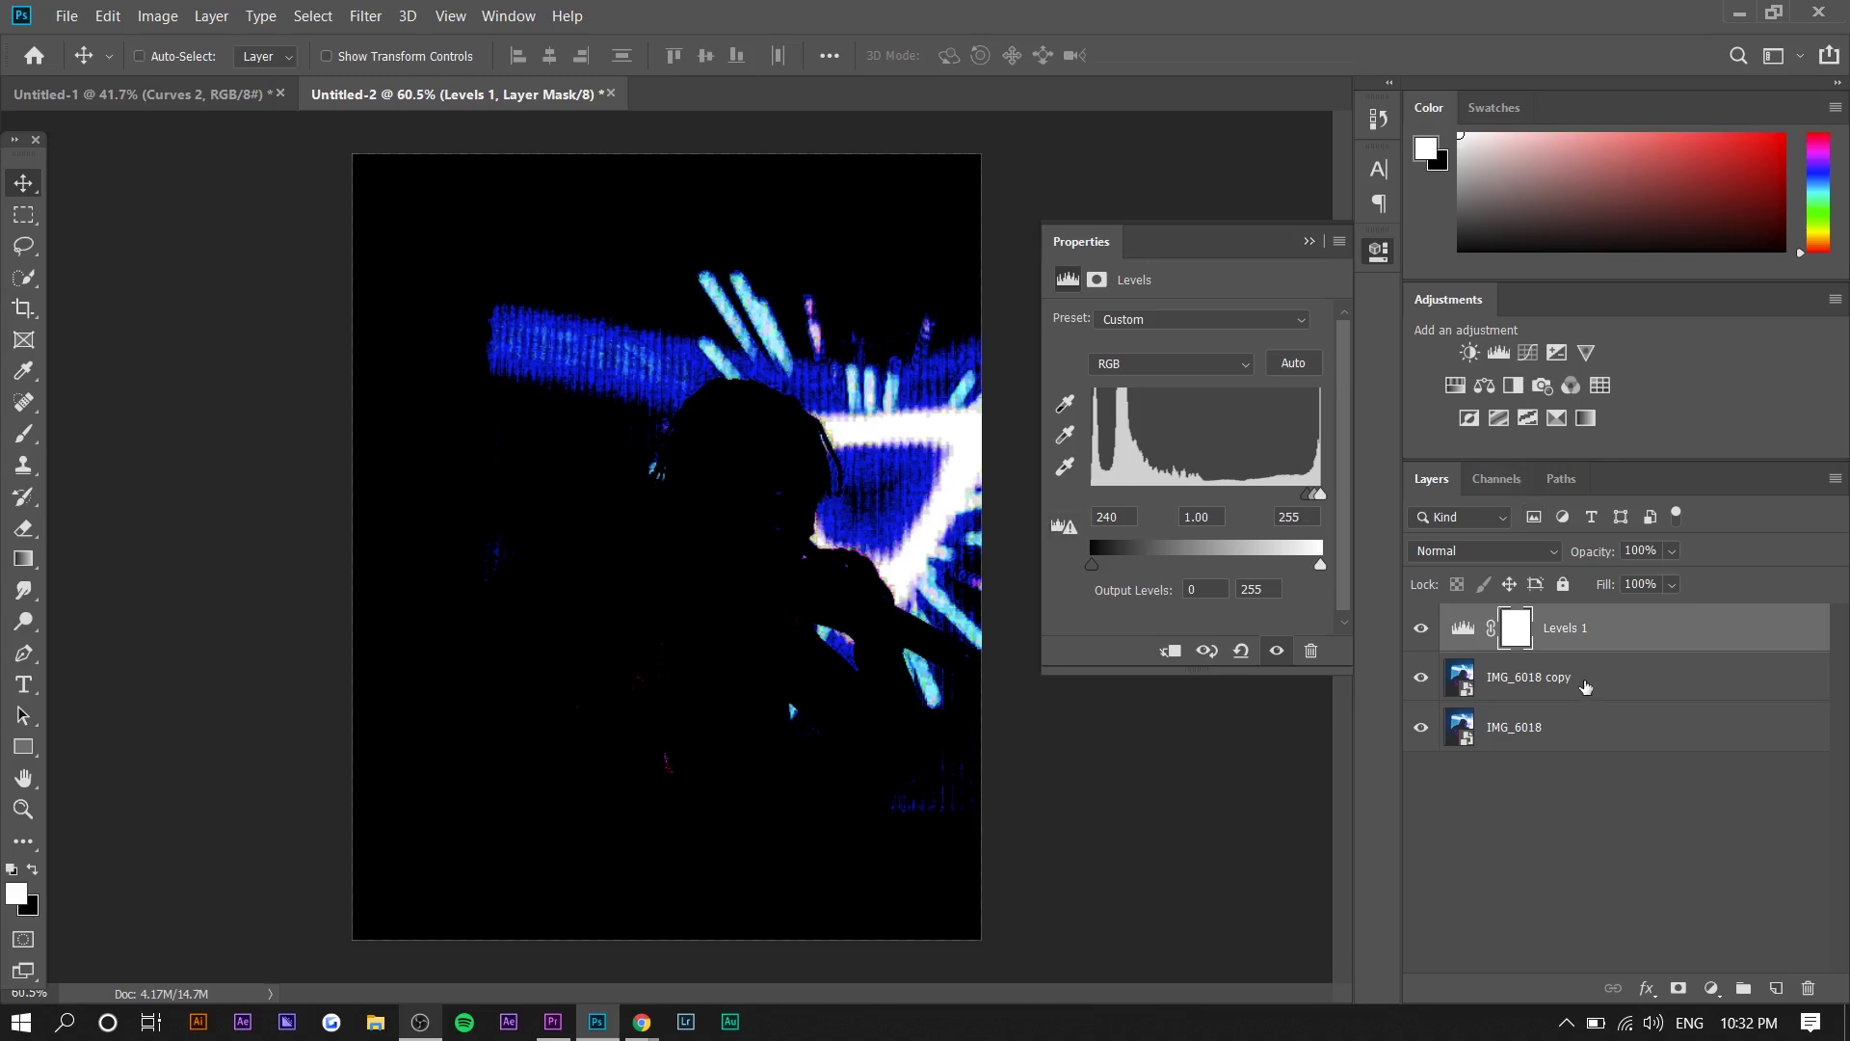
- Merge Levels 1 into the photo copy, duplicate it, and select the Levels 1 copy
left_click(1502, 677, "ctrl")
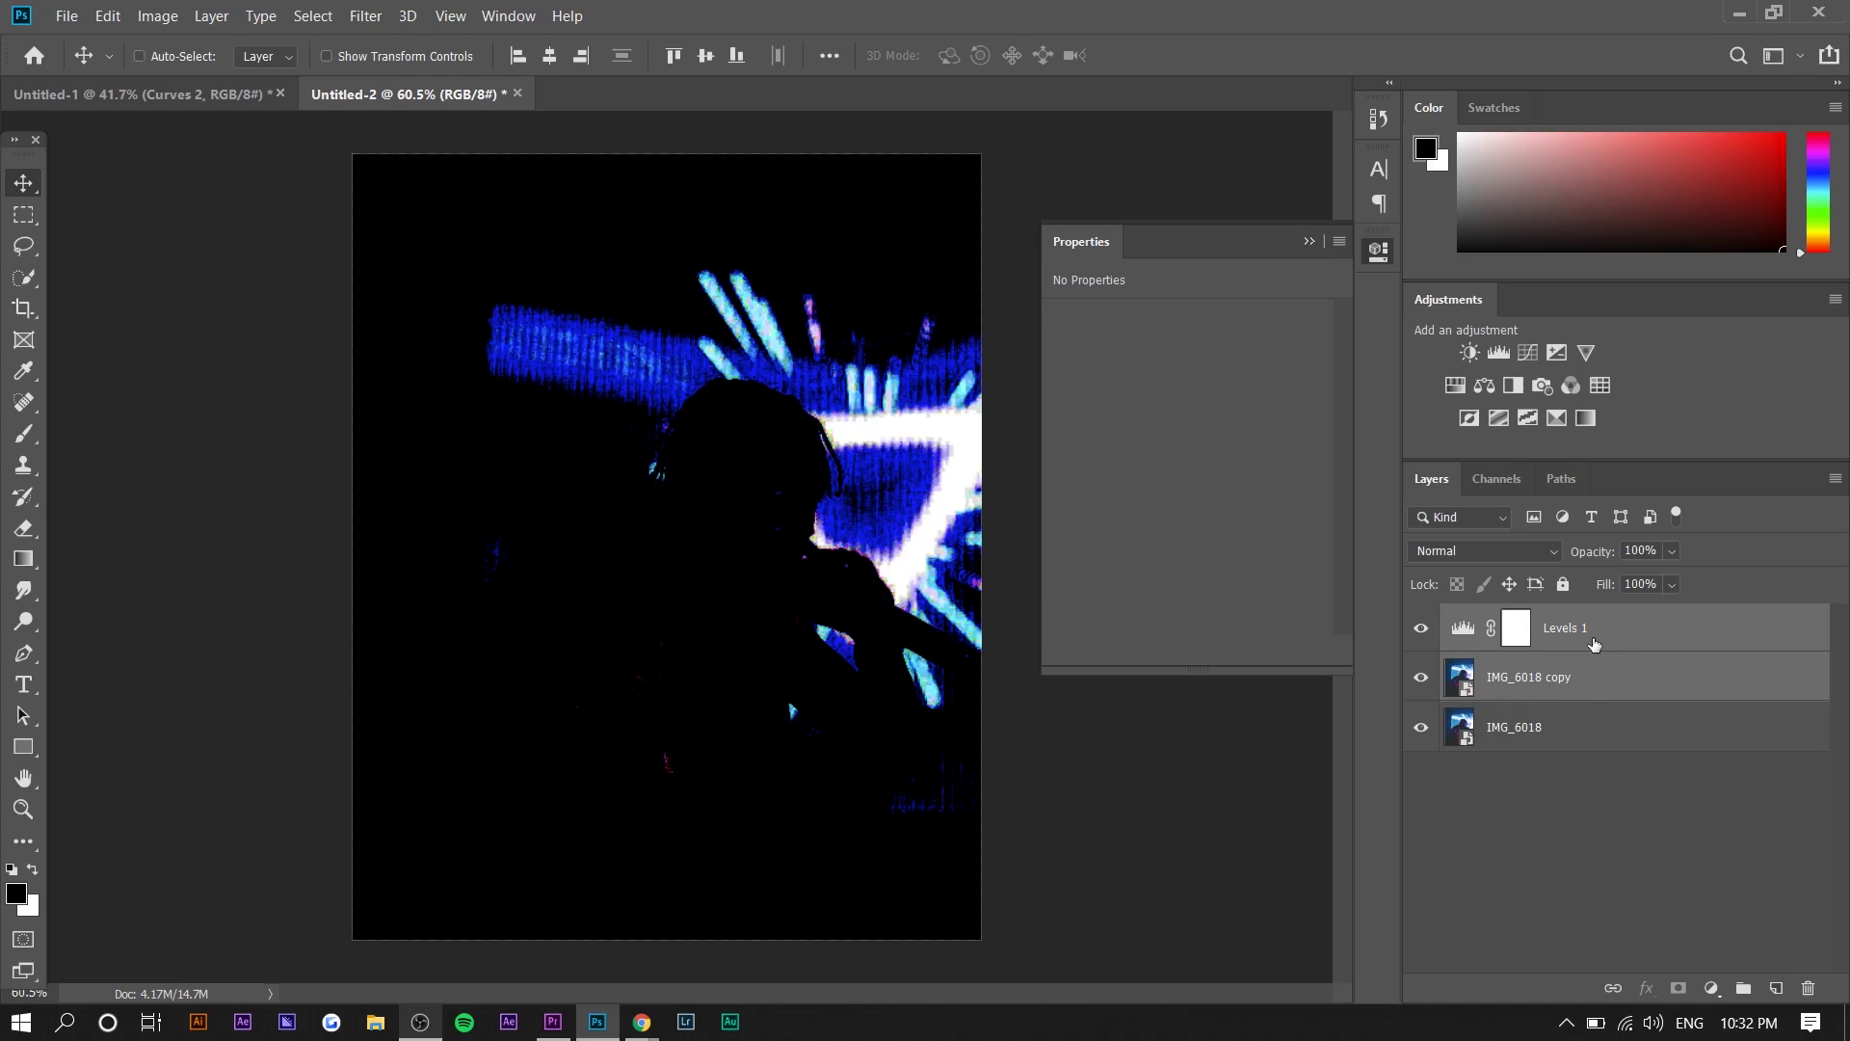
key("ctrl+e")
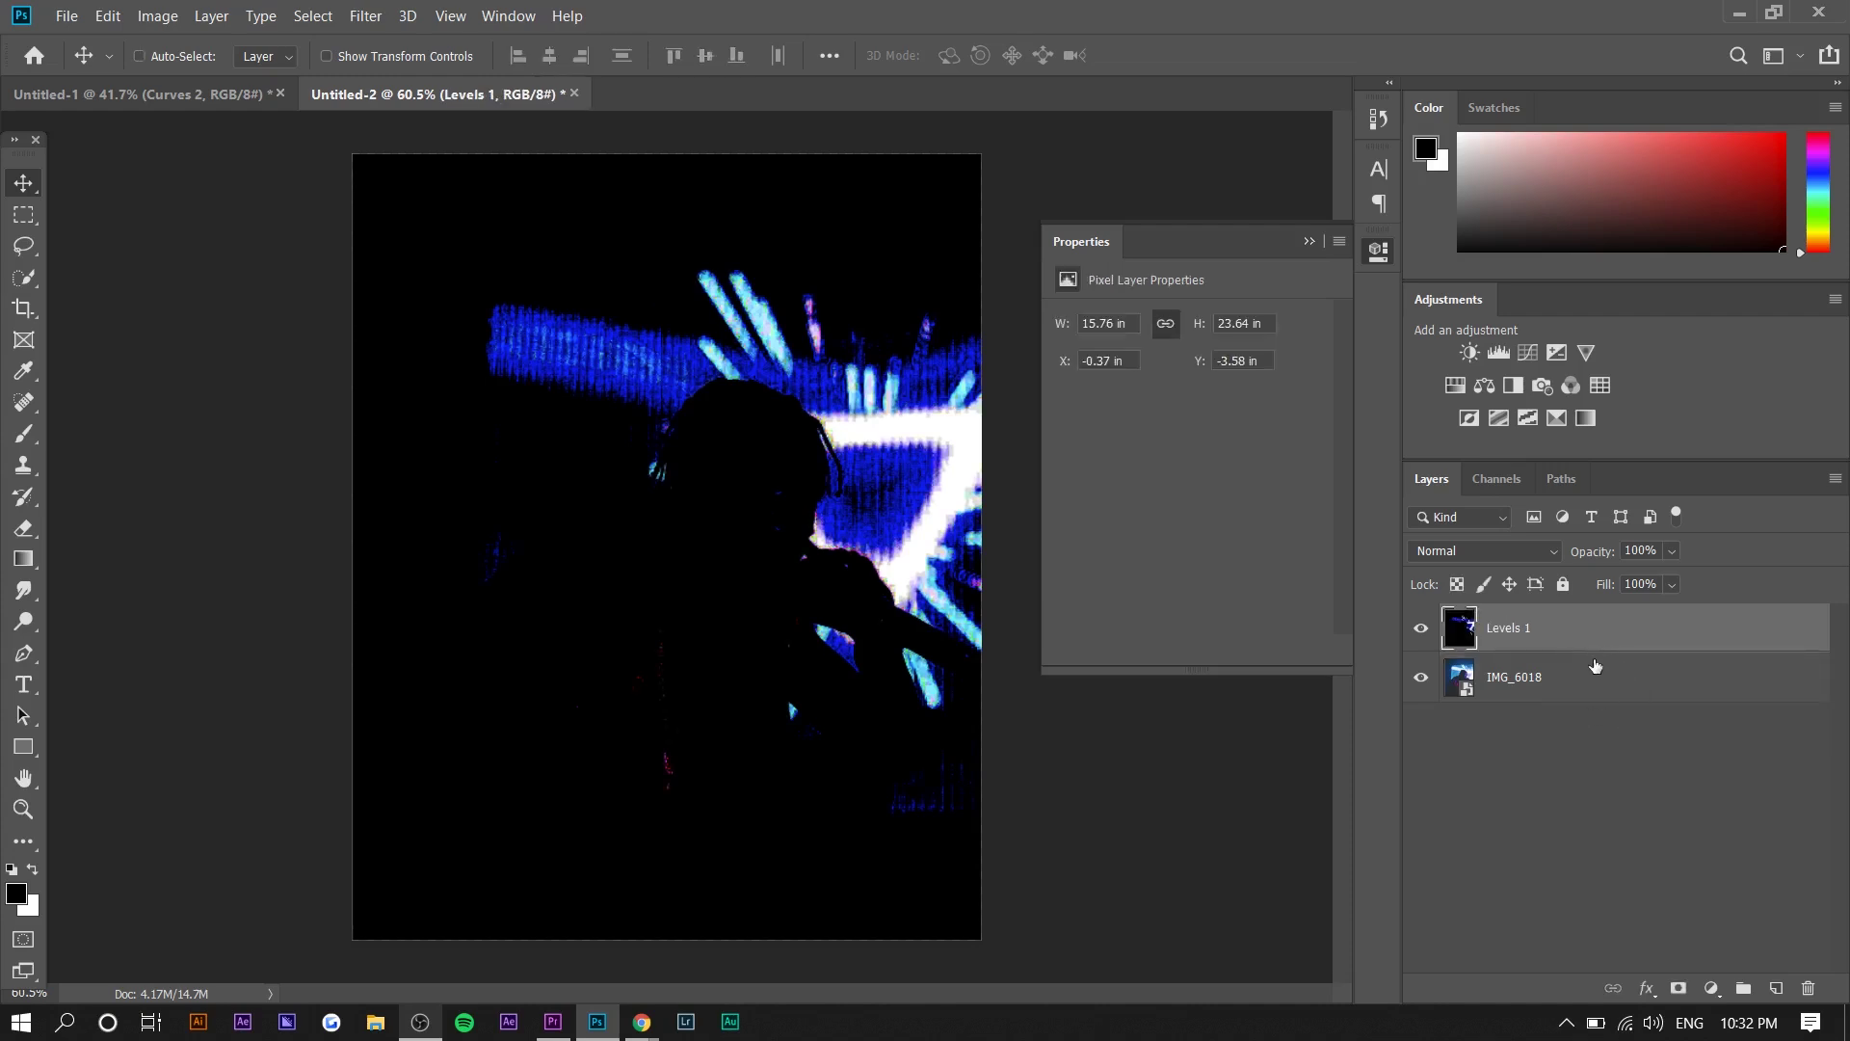
key("ctrl+j")
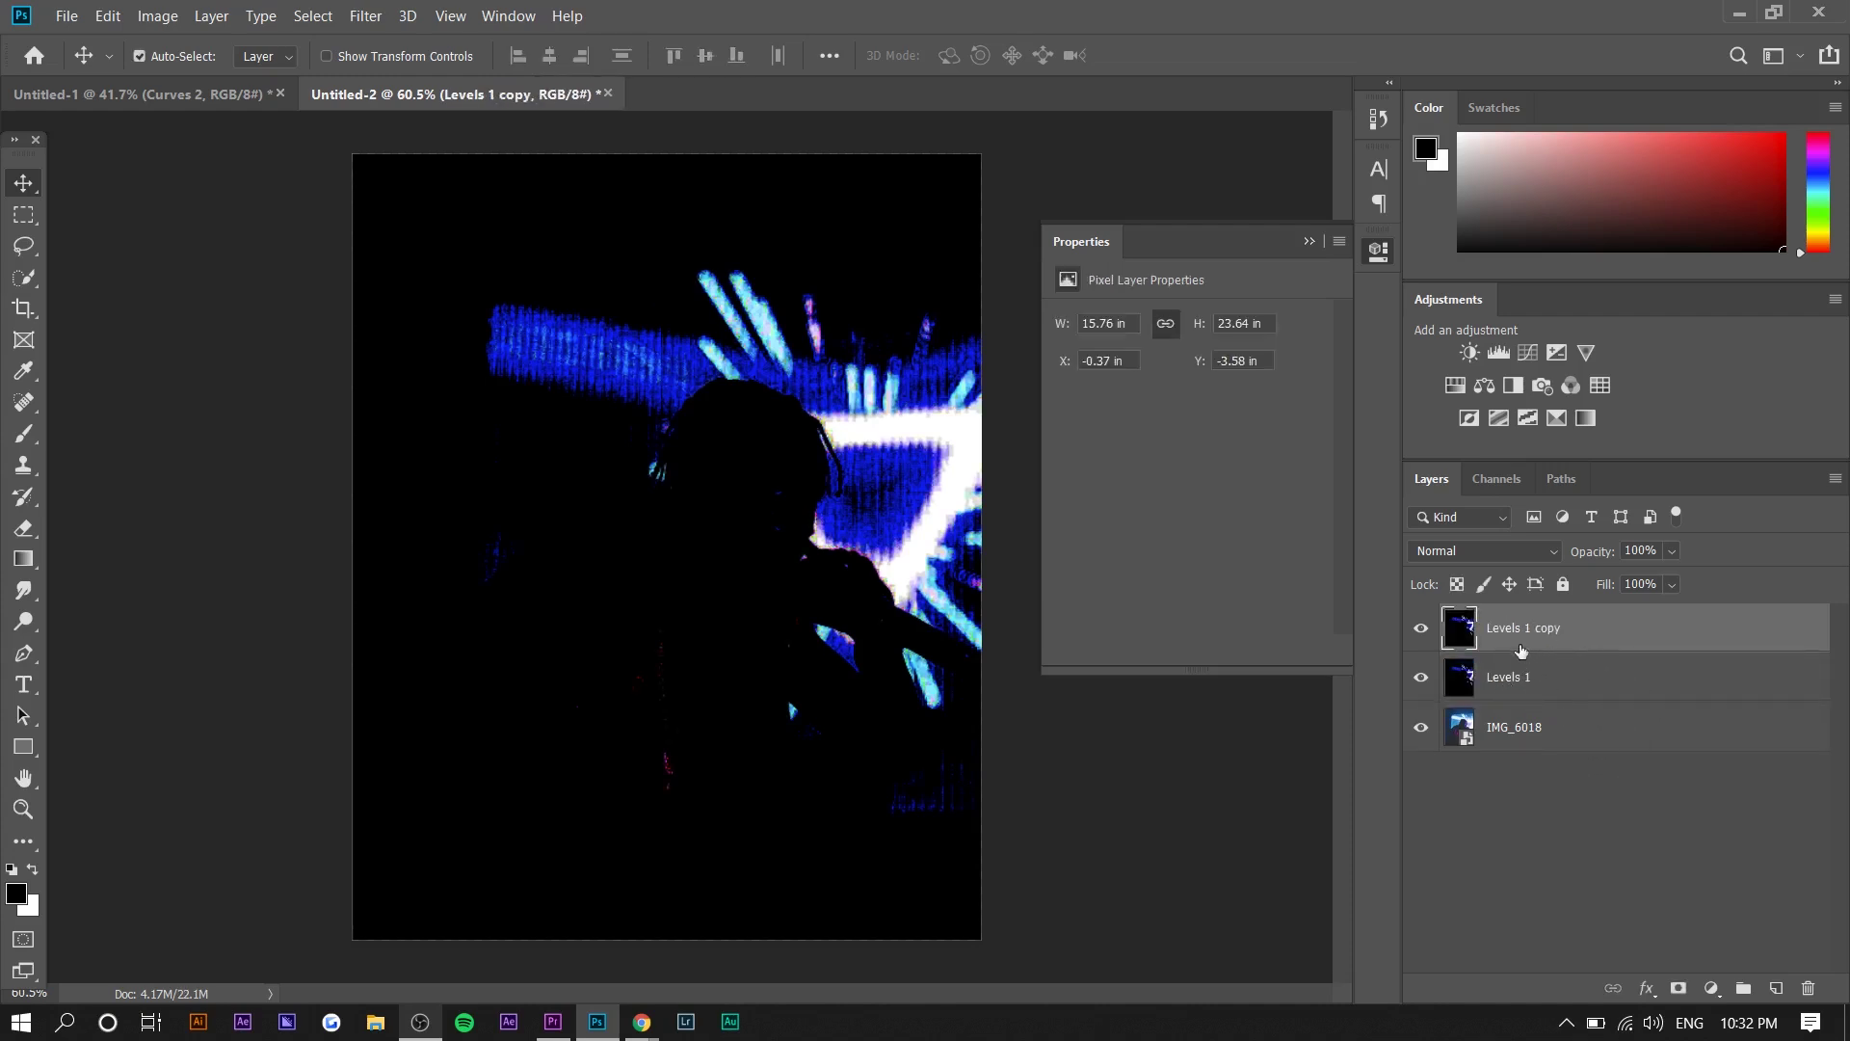
left_click(1305, 240)
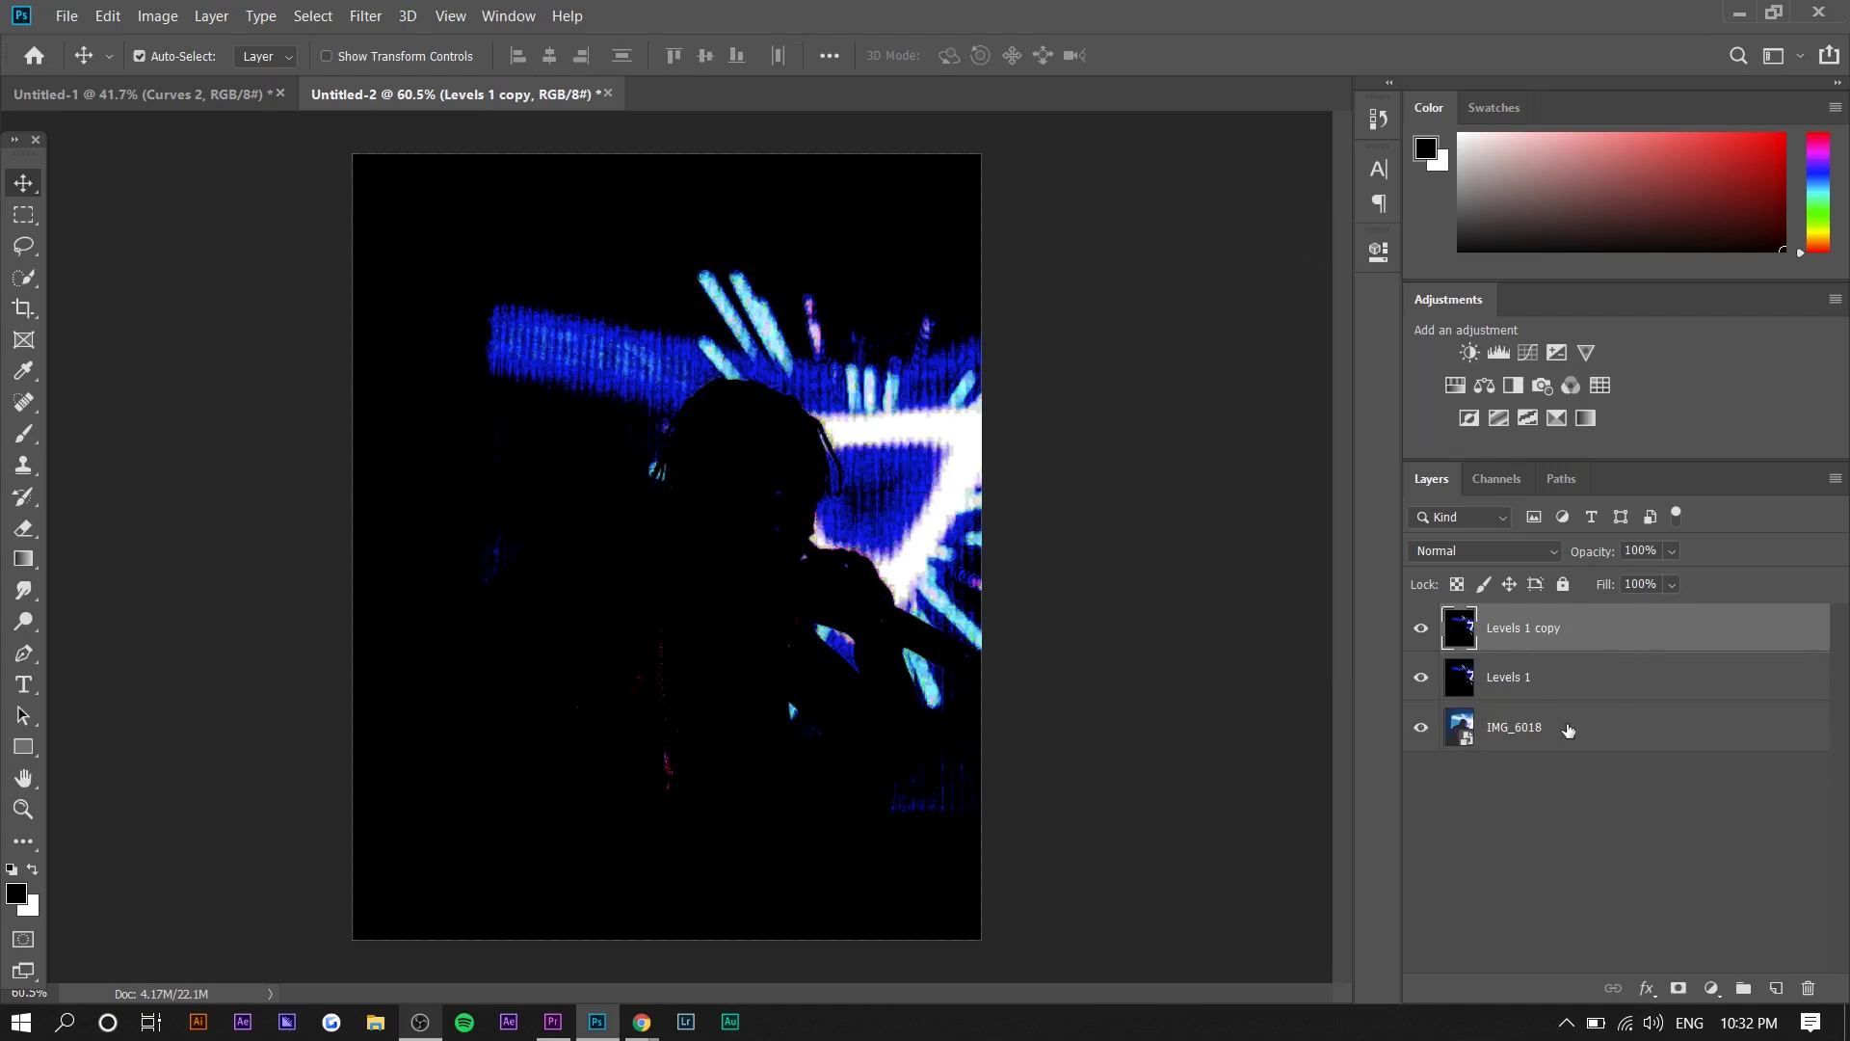
left_click(1568, 731)
left_click(1432, 639)
- Apply a Motion Blur at 45° angle and 115 pixels distance to the copy
left_click(366, 15)
mouse_move(468, 278)
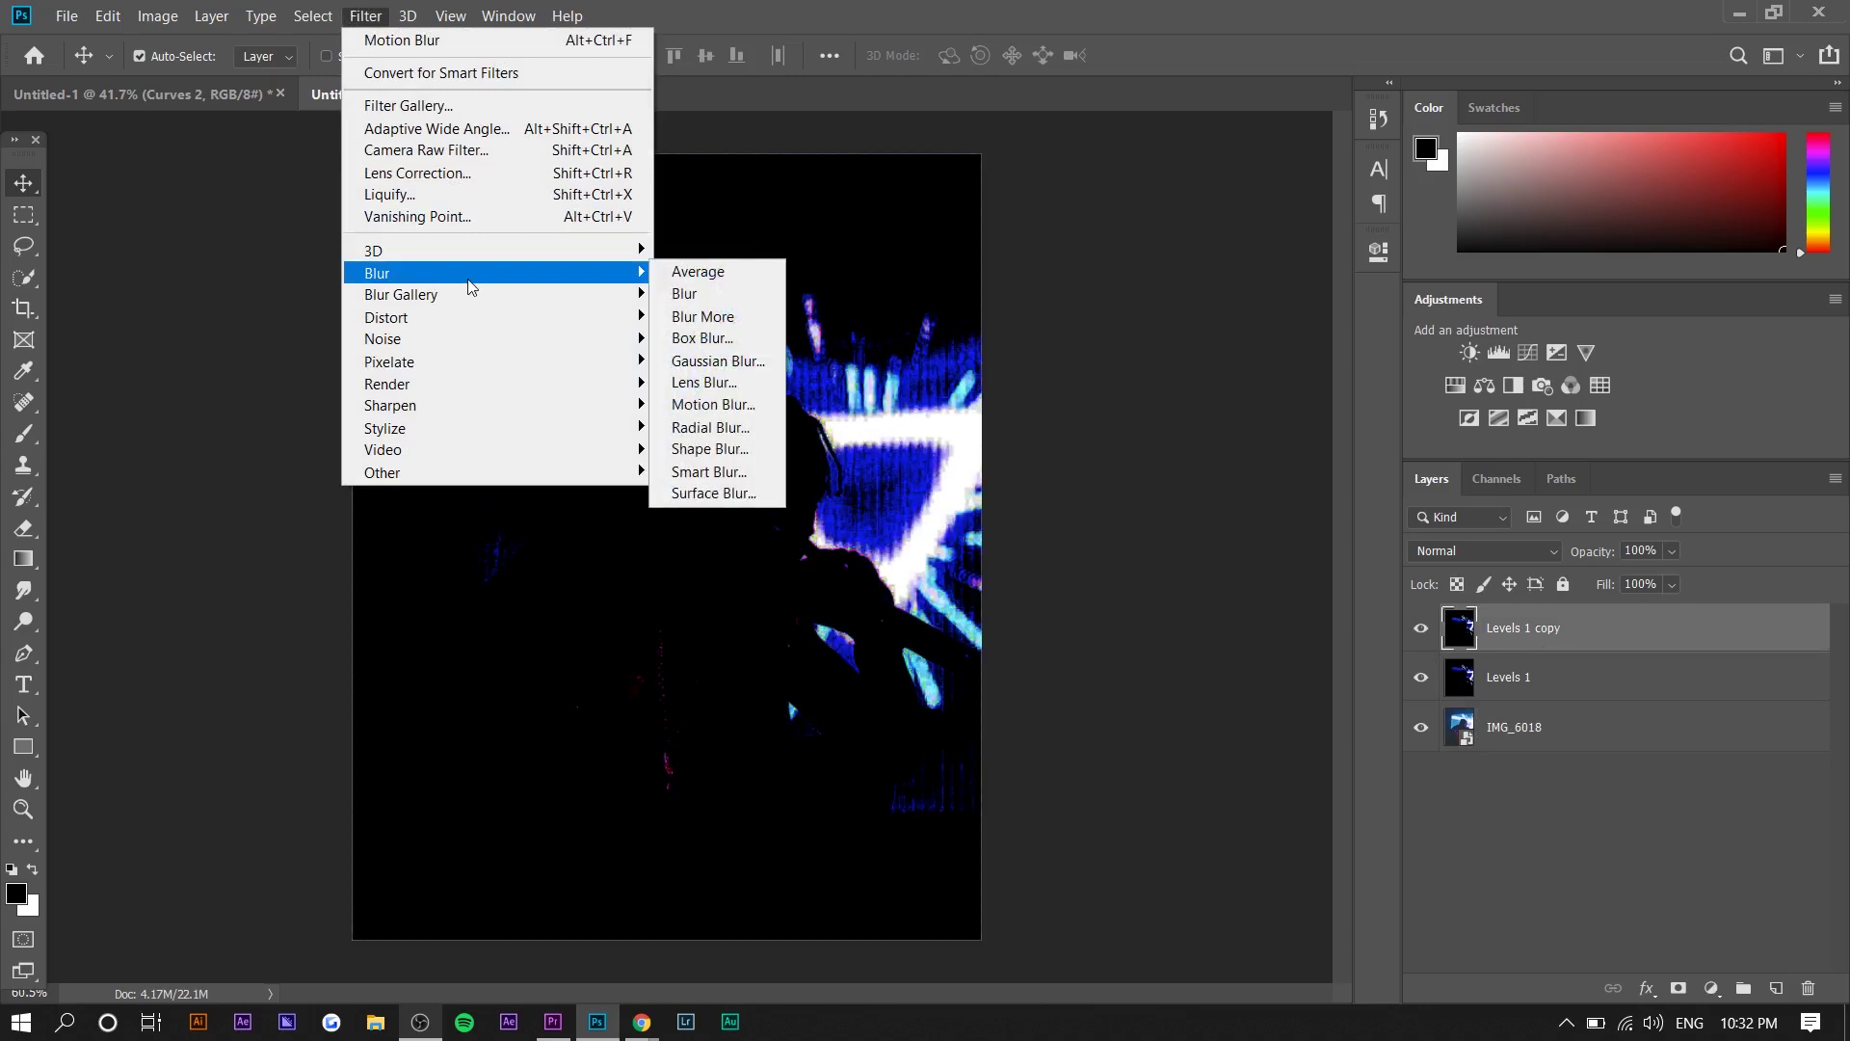
left_click(714, 404)
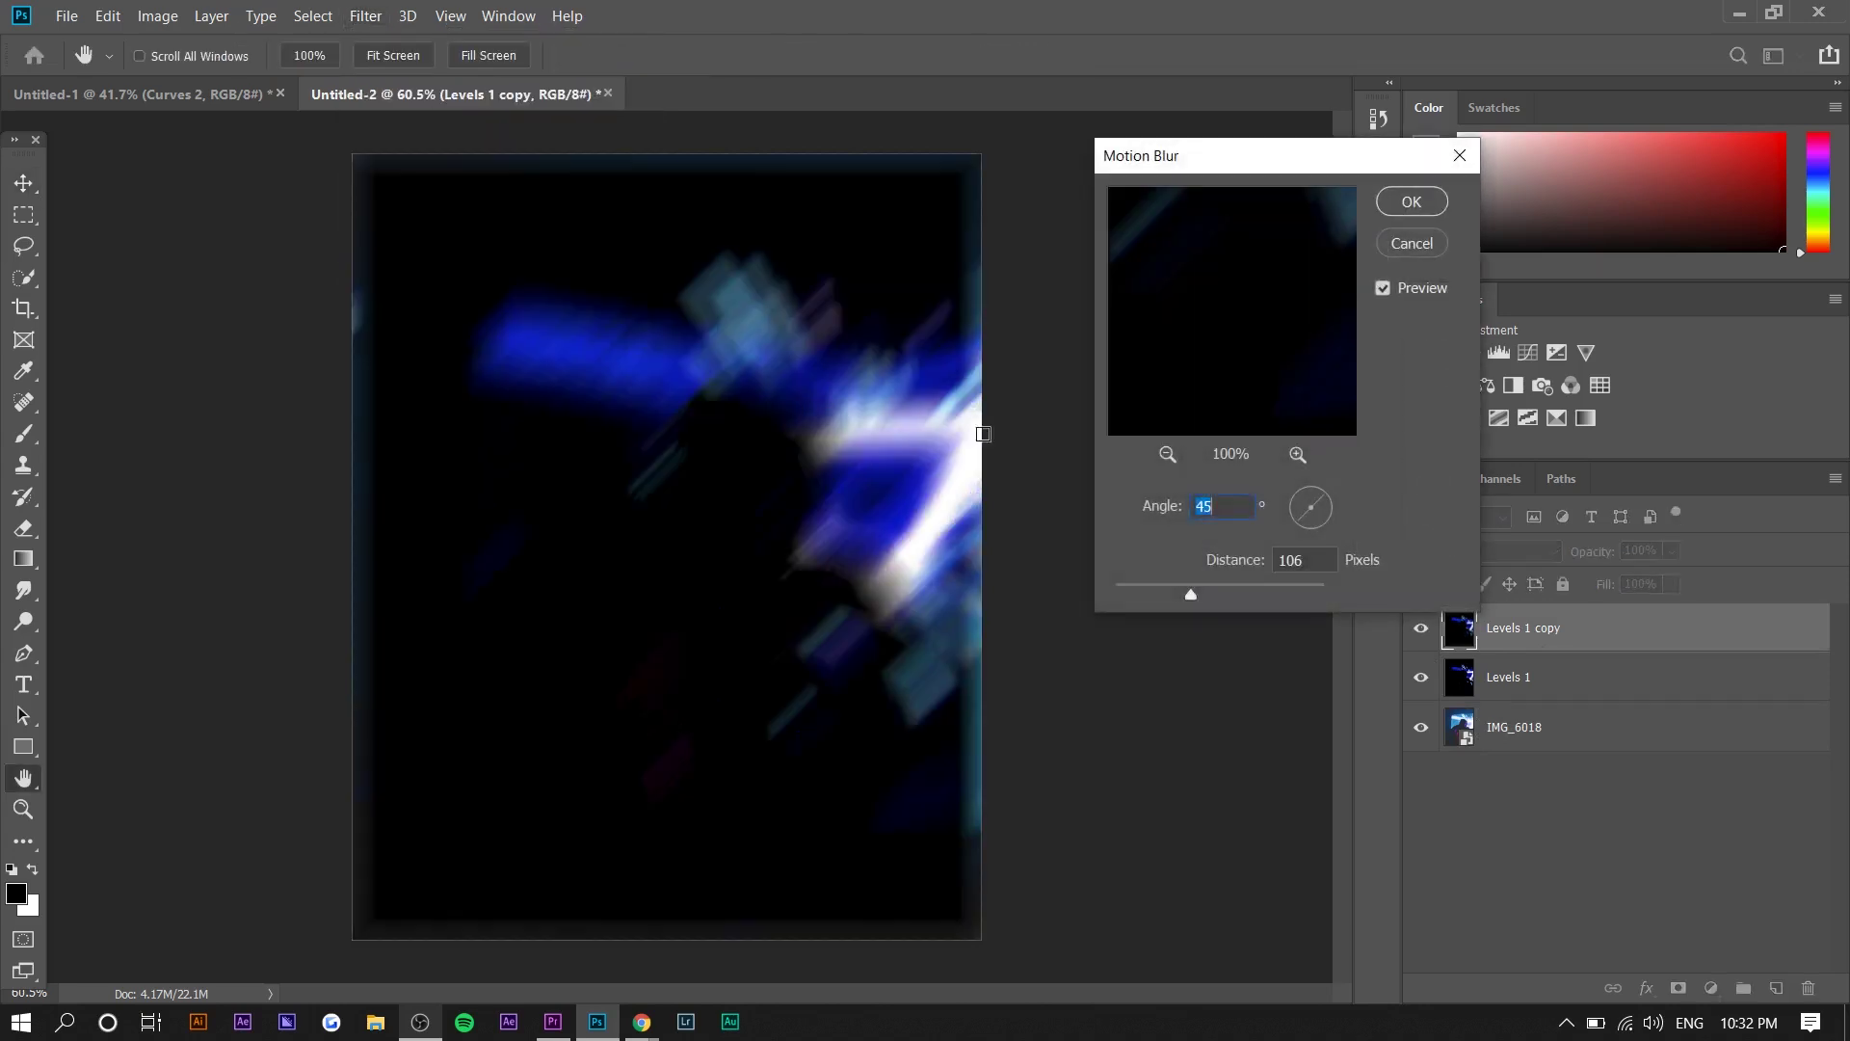
left_click_drag(1118, 172, 1061, 137)
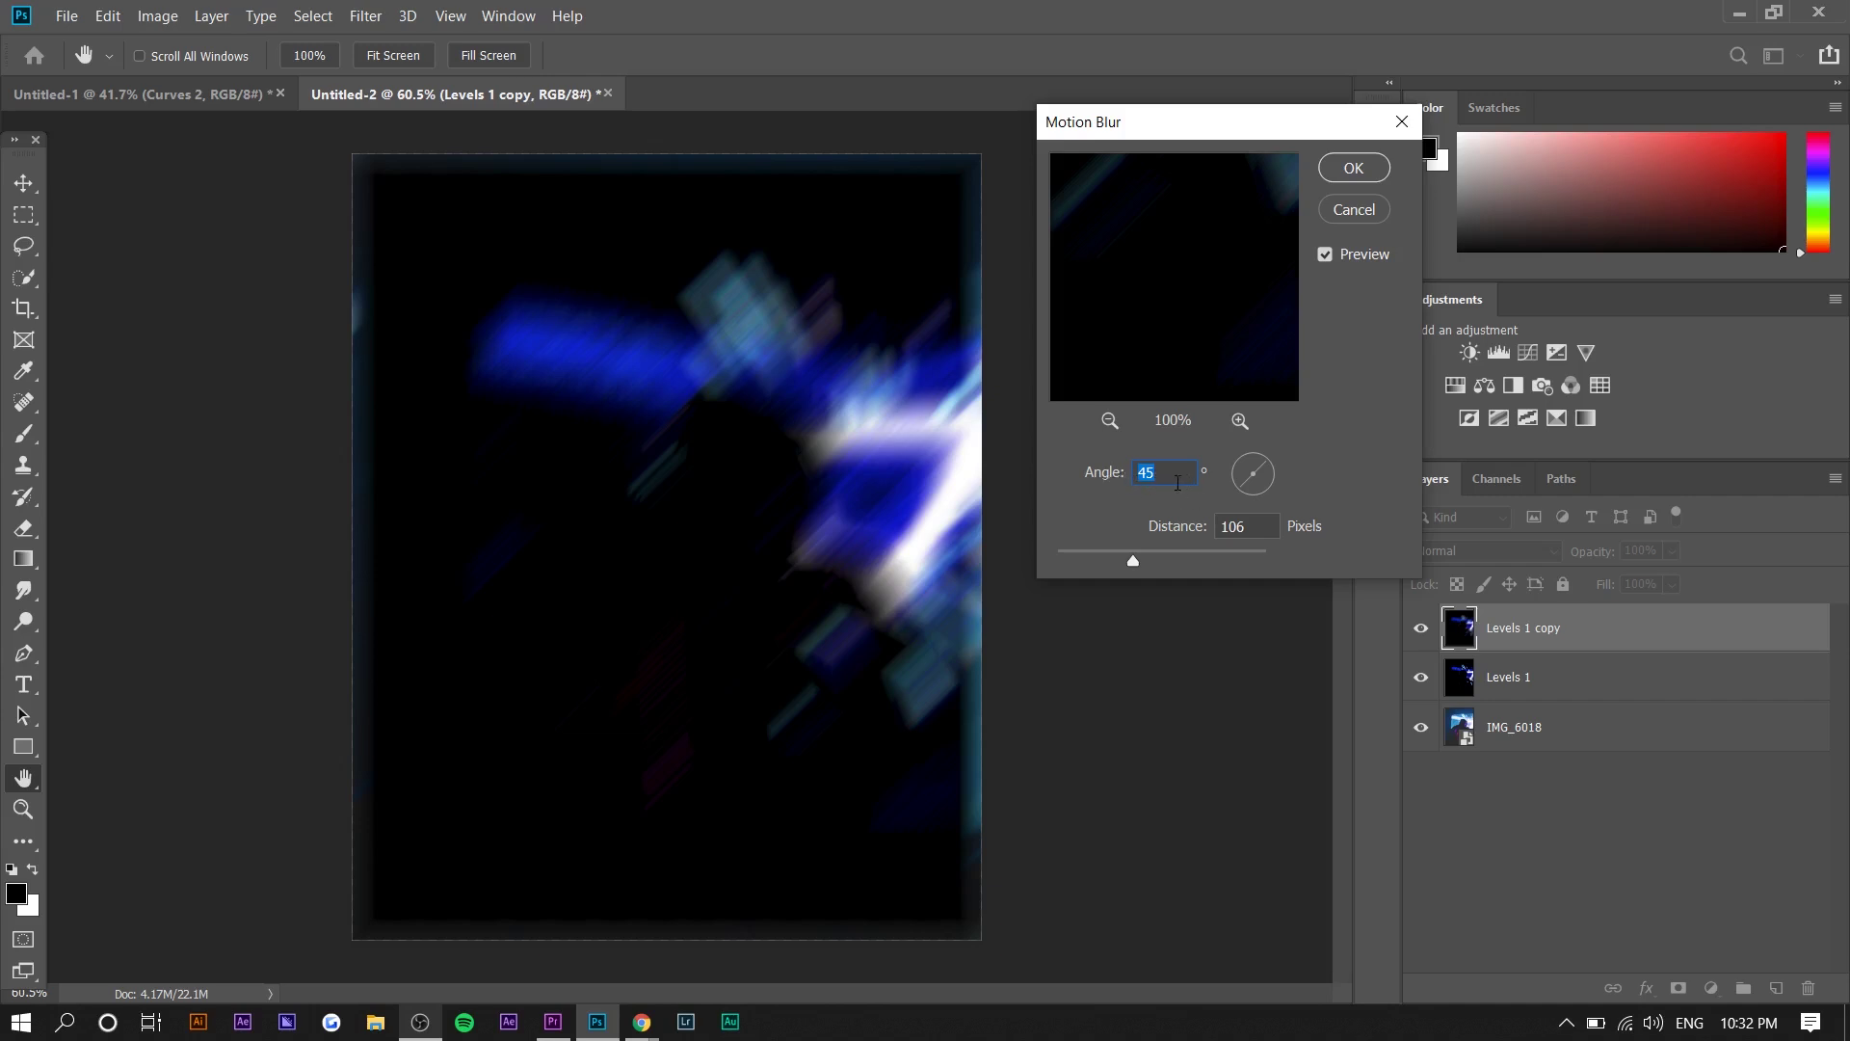
mouse_move(1135, 552)
left_mouse_down()
mouse_move(1110, 549)
mouse_move(1140, 552)
left_mouse_up()
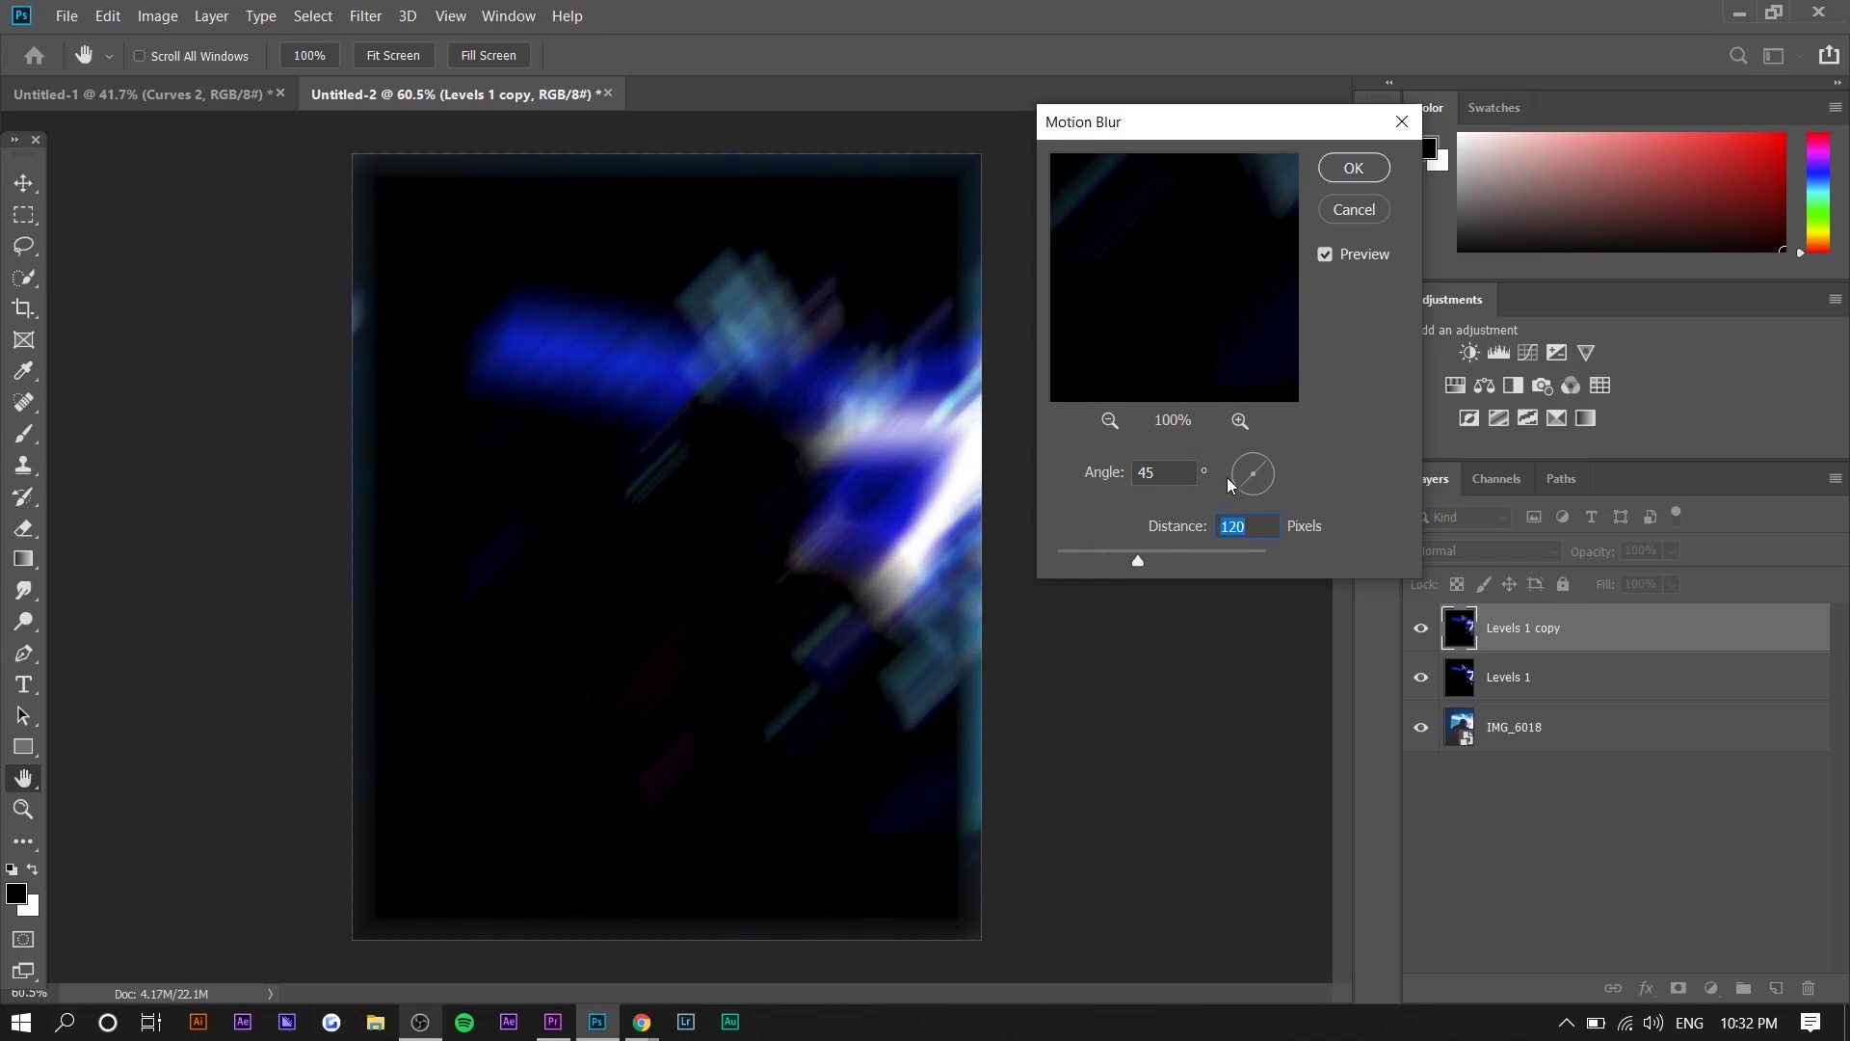
type("115")
left_click(1354, 169)
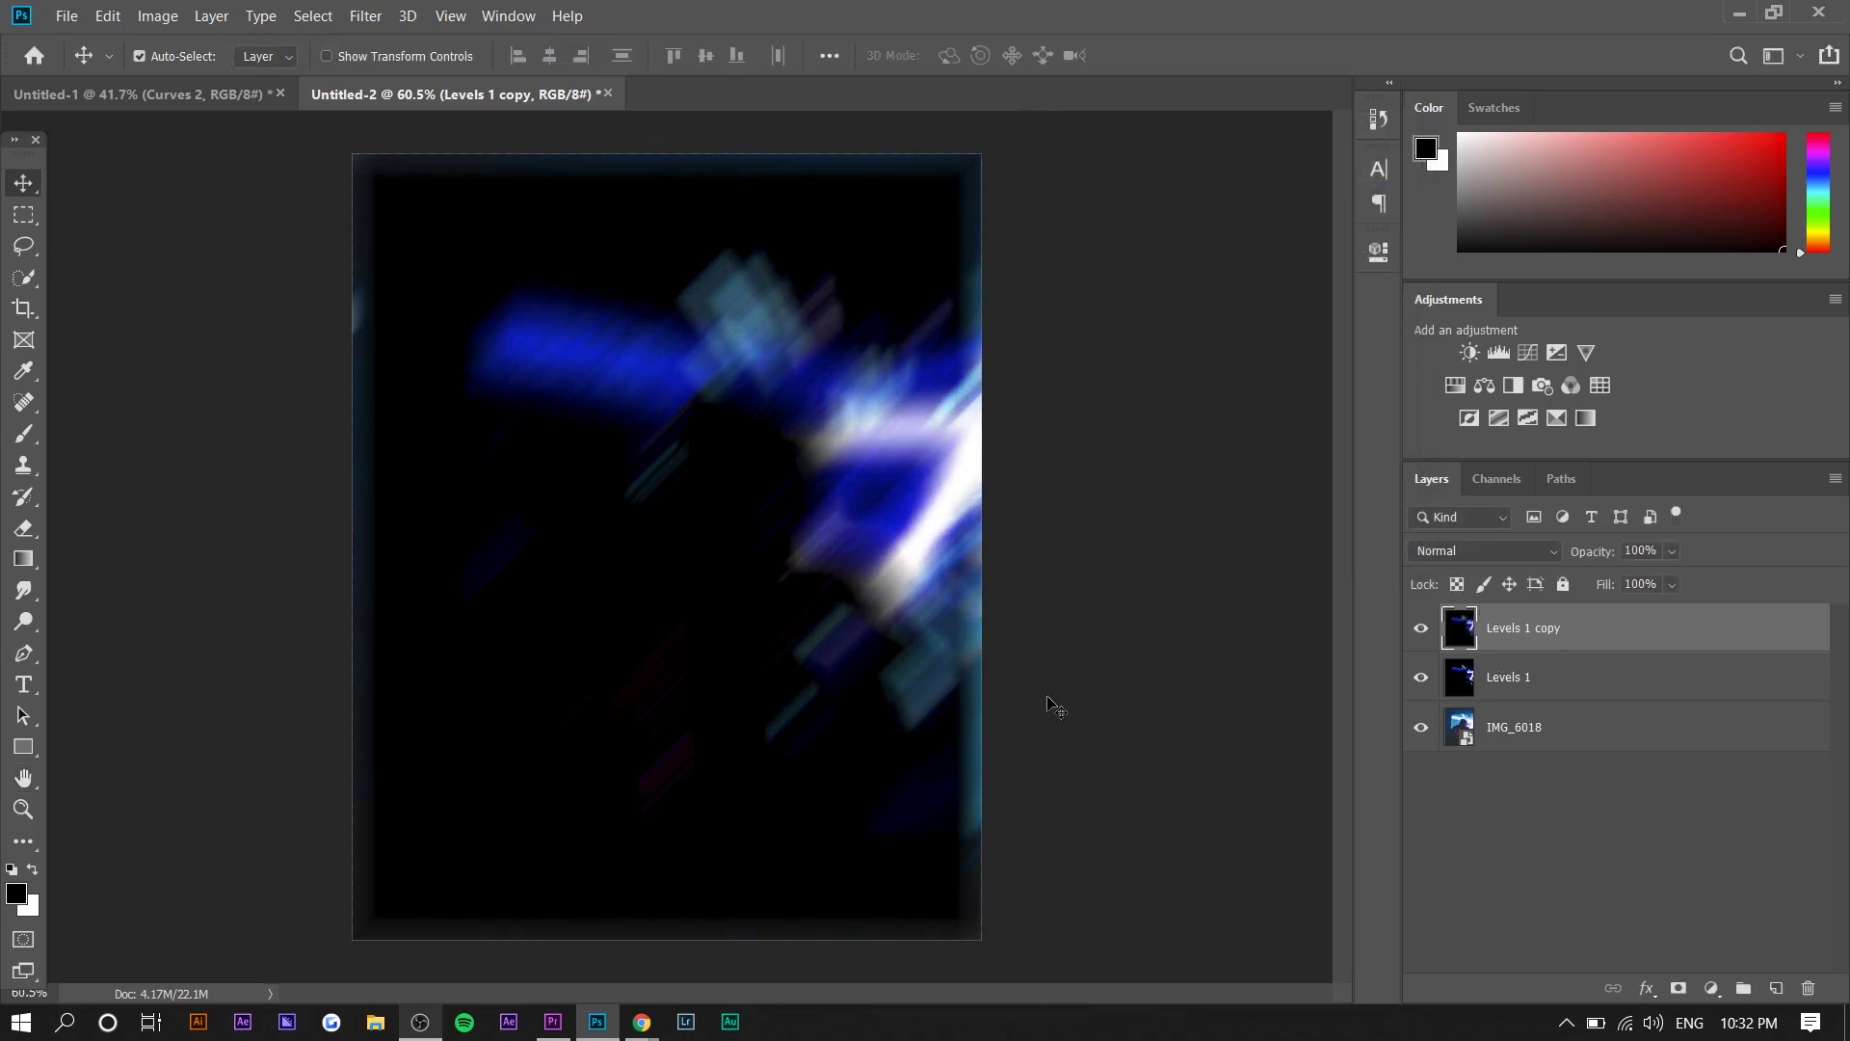
- Motion-blur the Levels 1 layer along the opposite −45° diagonal
left_click(1494, 686)
left_click(366, 17)
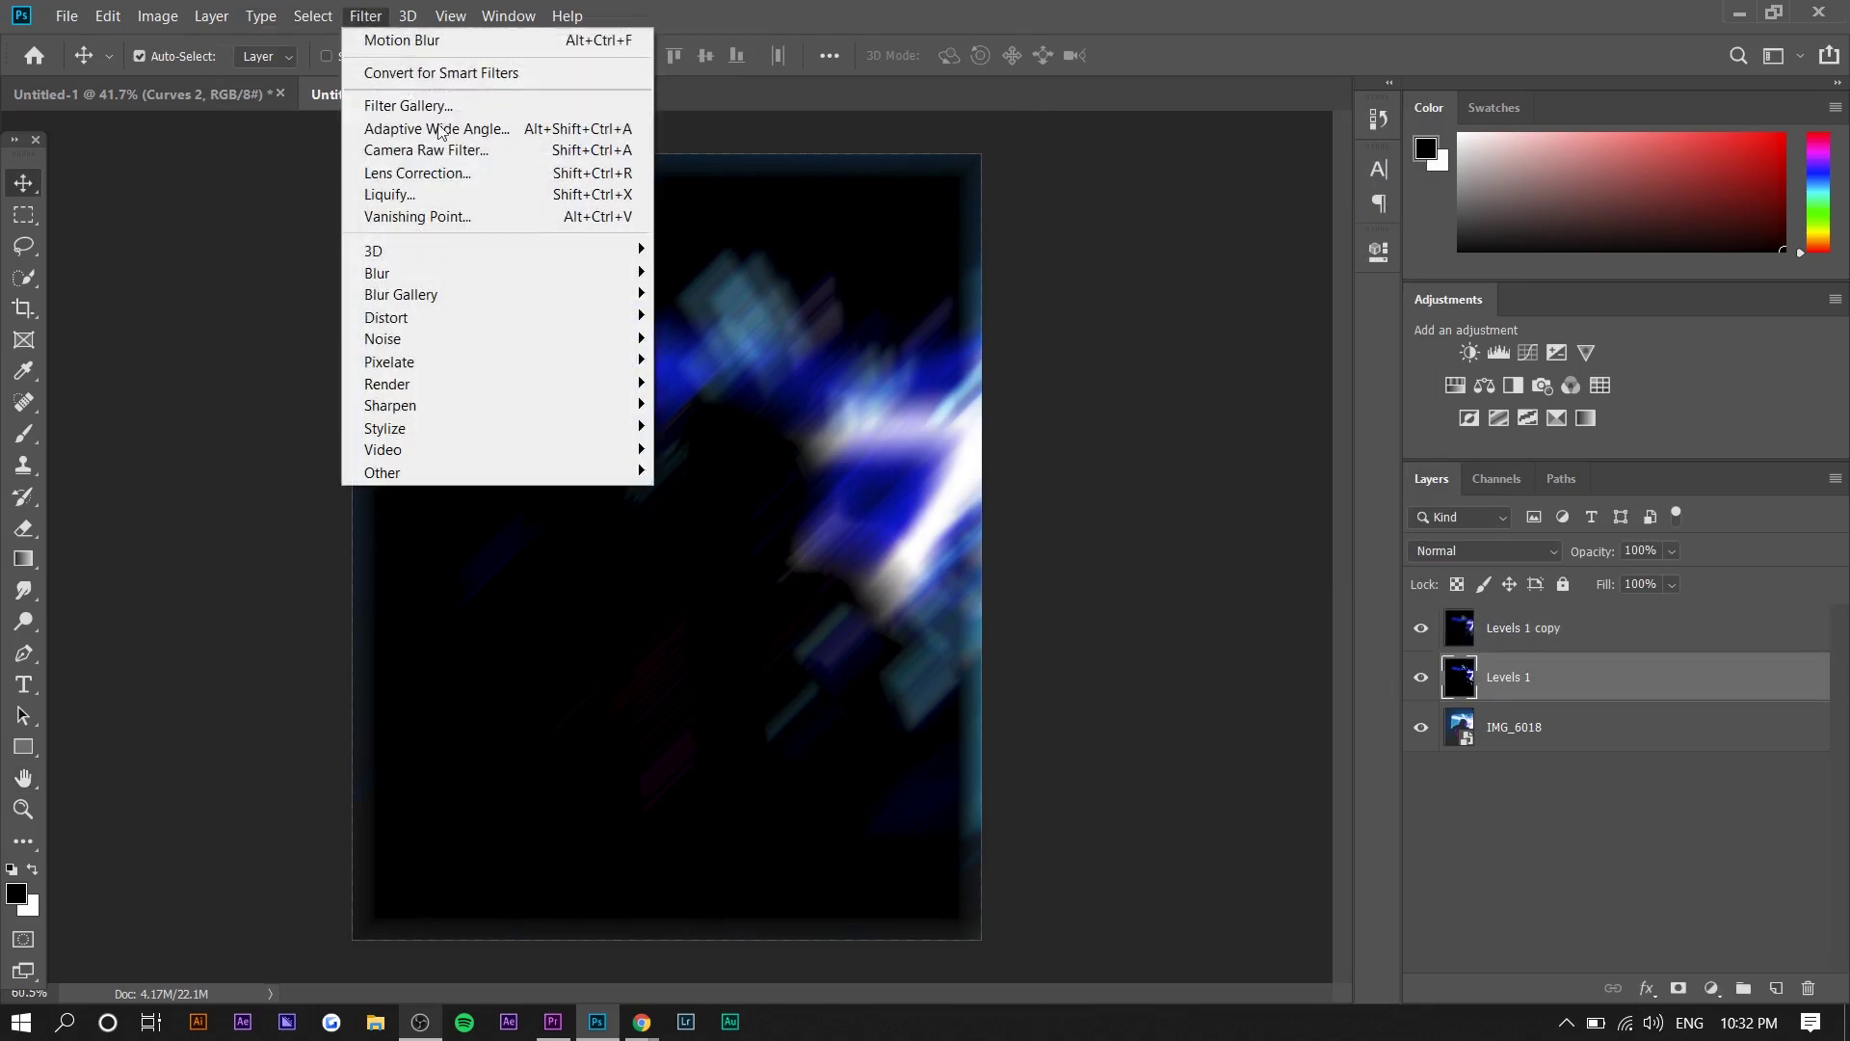
mouse_move(415, 273)
left_click(692, 442)
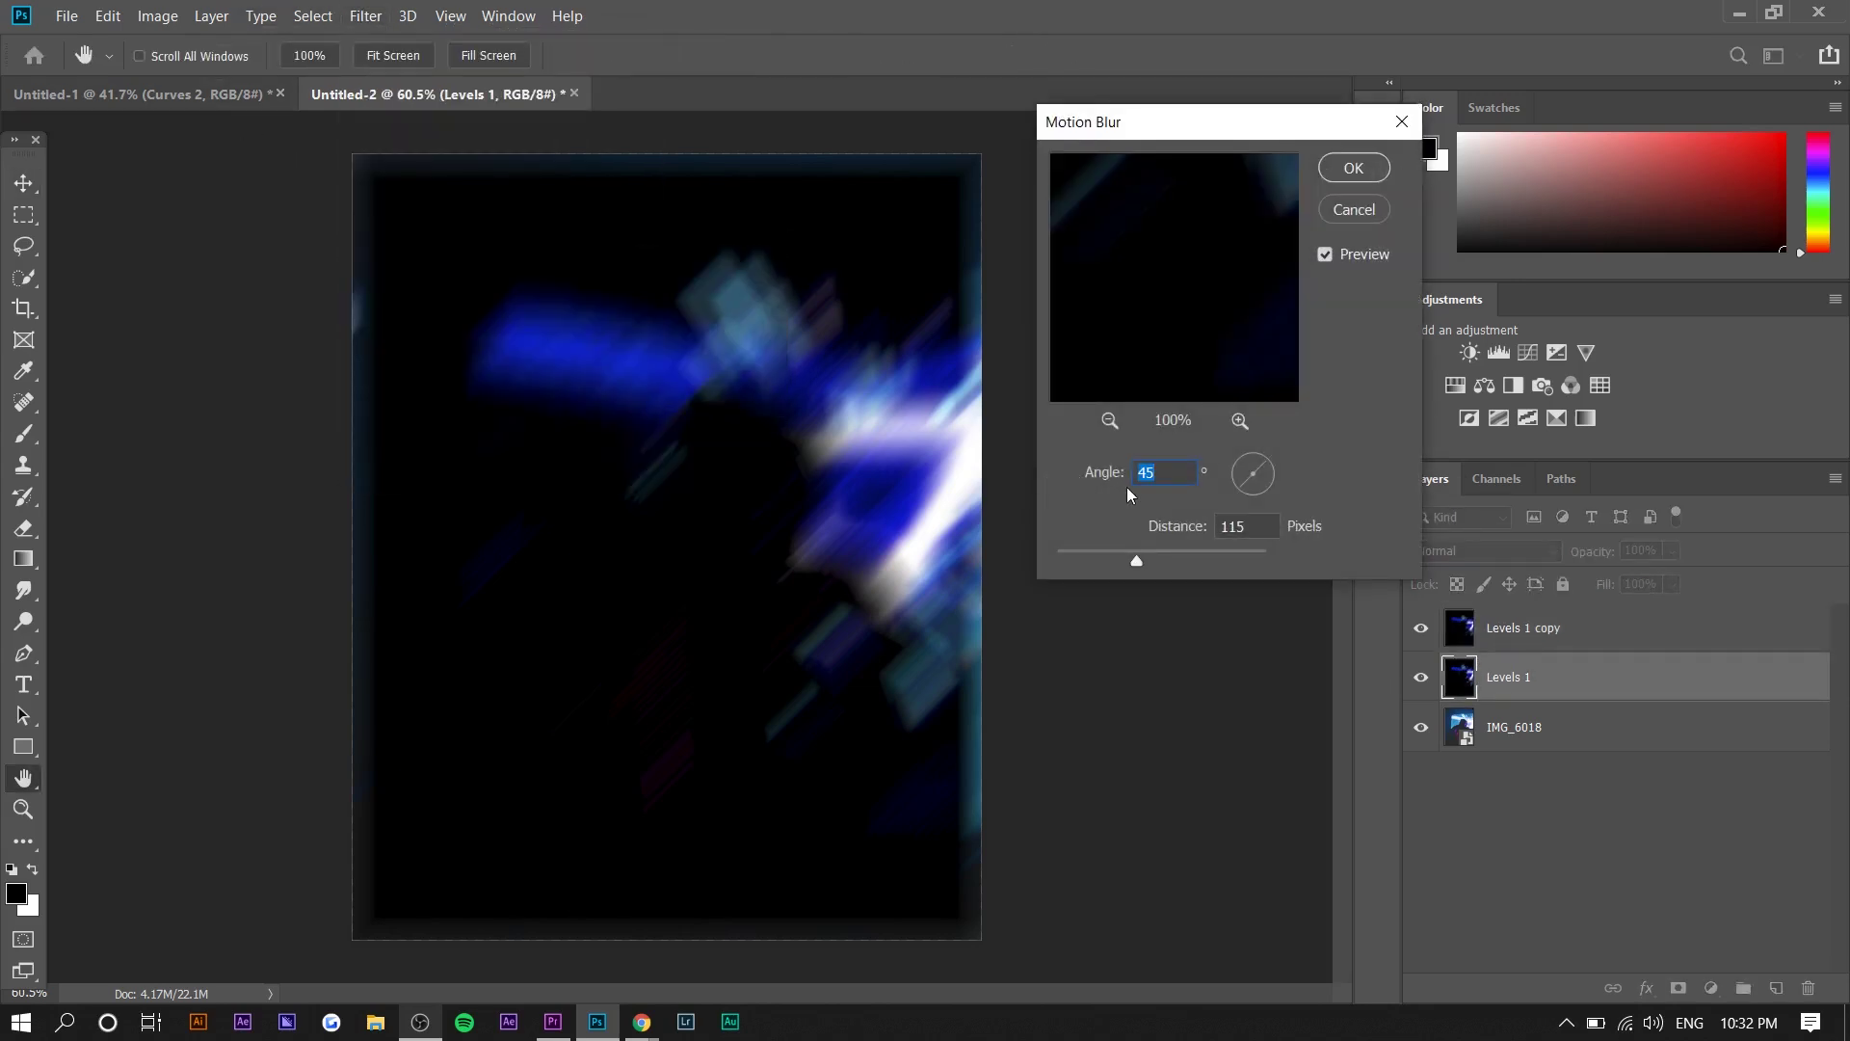
type("45")
key("Return")
- Set the streak copy to Screen and merge it with Levels 1 into one layer
left_click(1509, 556)
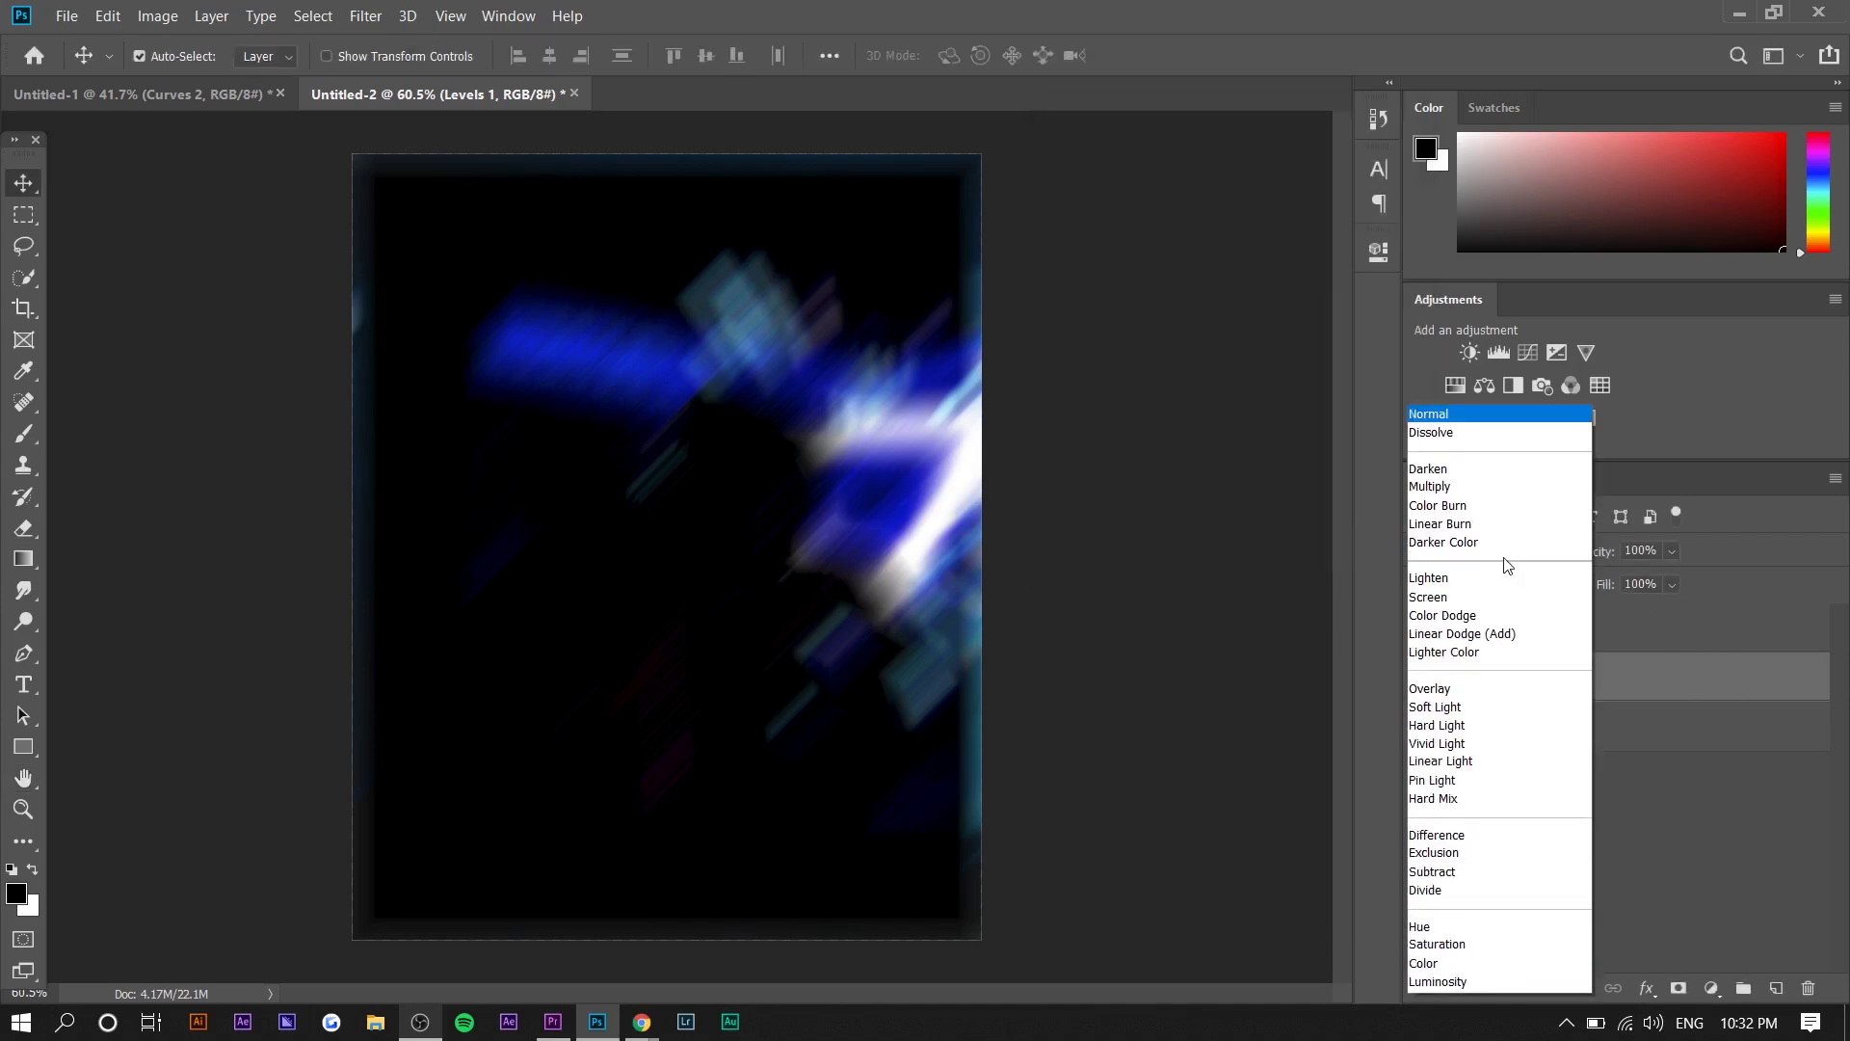
key("Escape")
key("ctrl+j")
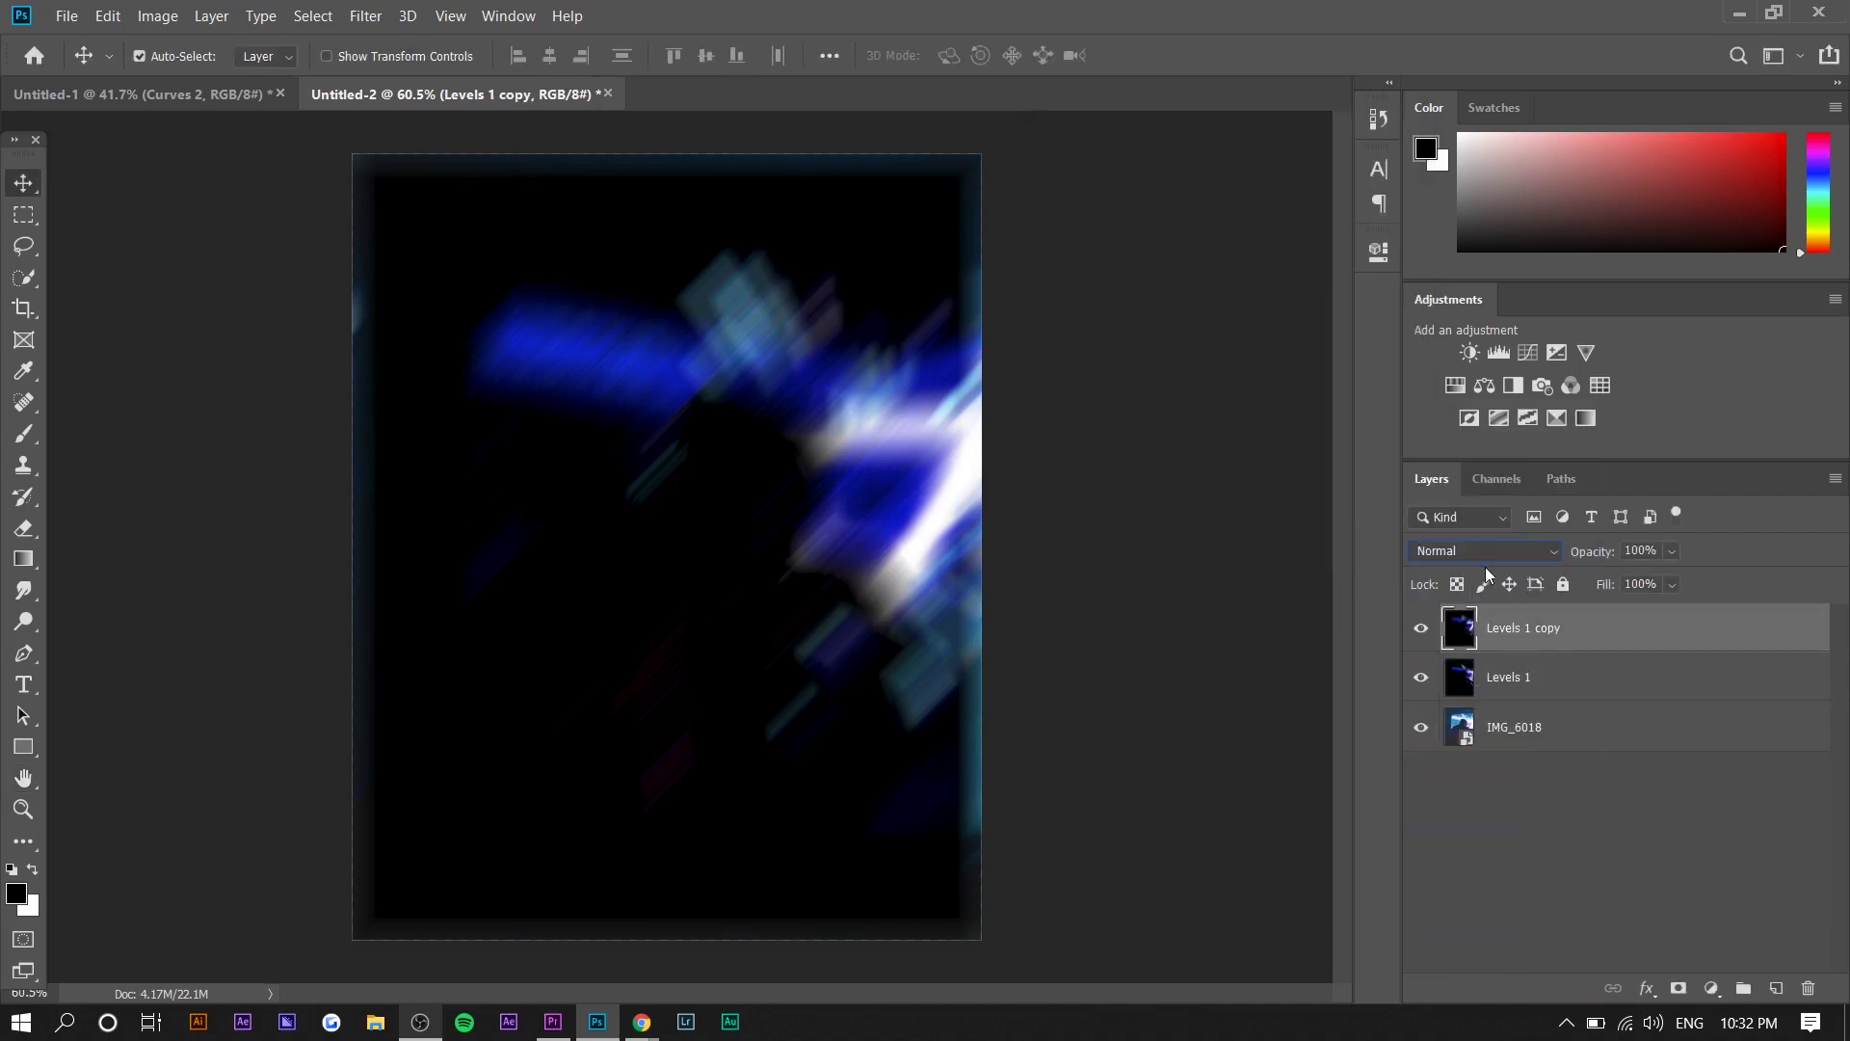
left_click(1482, 569)
left_click(1482, 596)
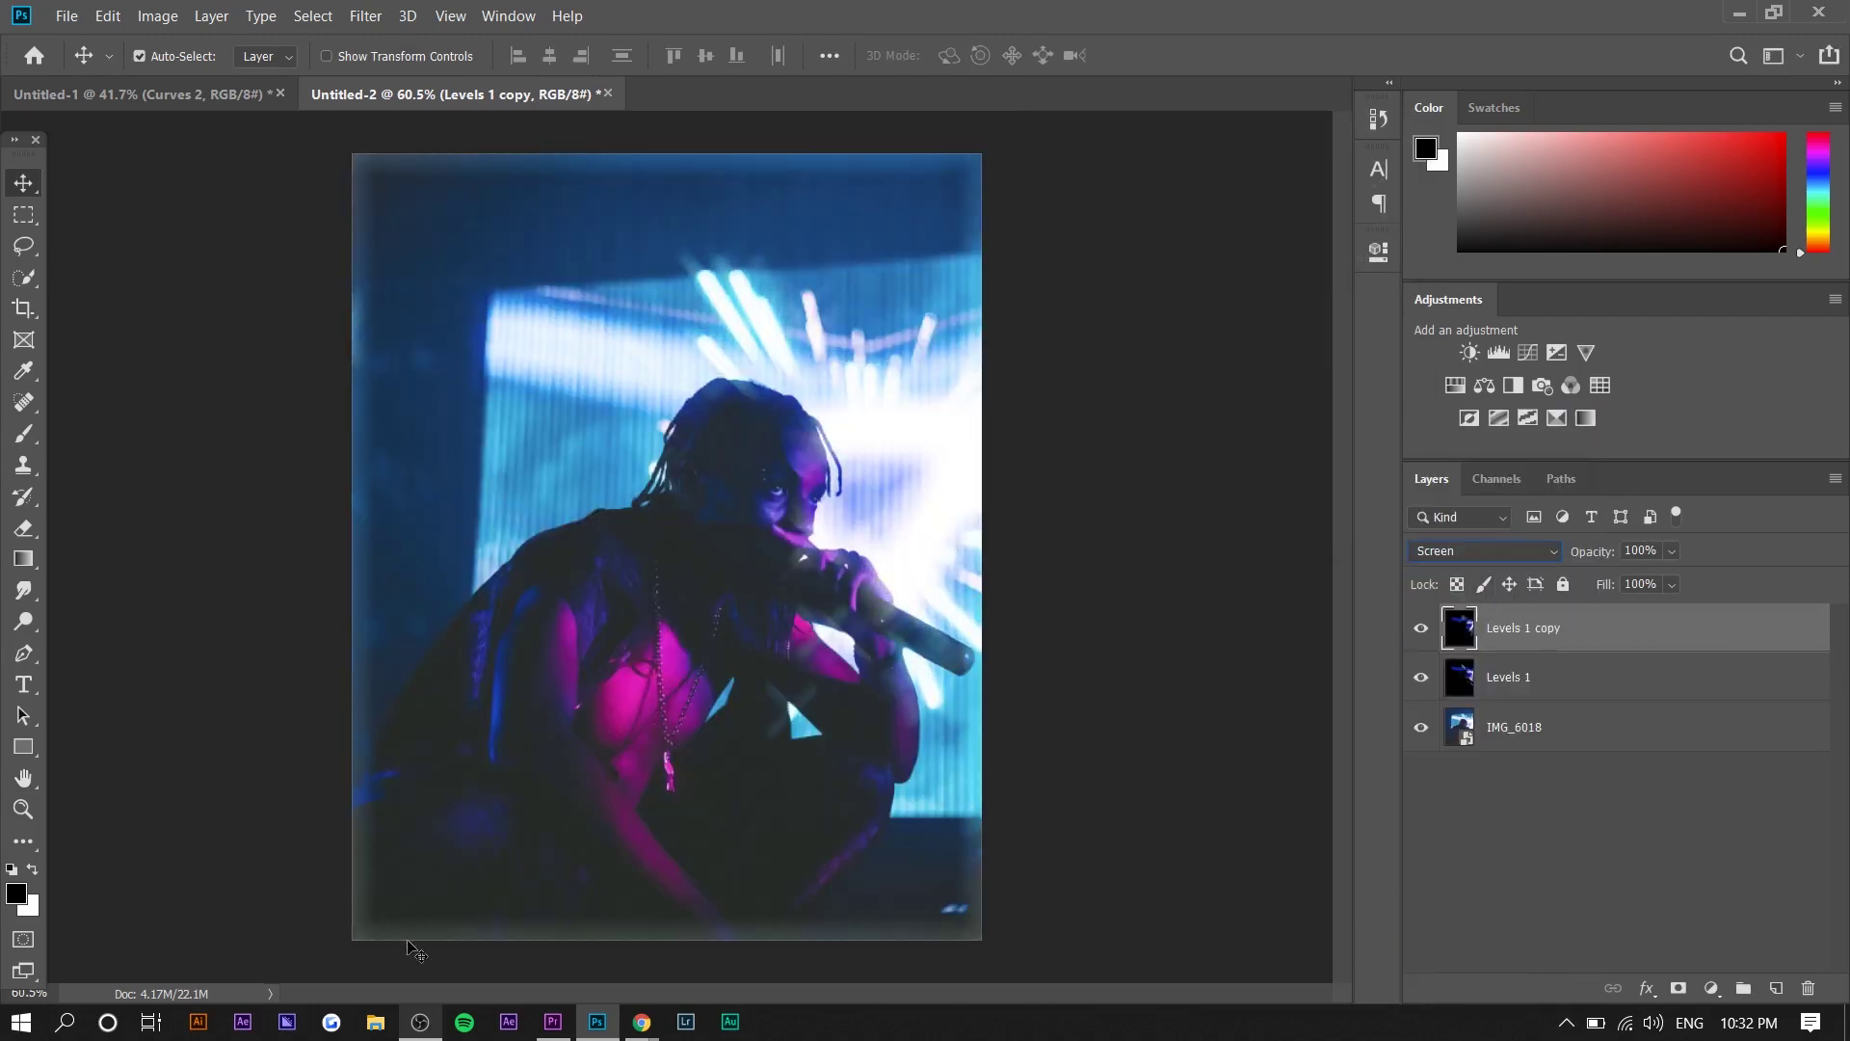
left_click(1564, 678, "shift")
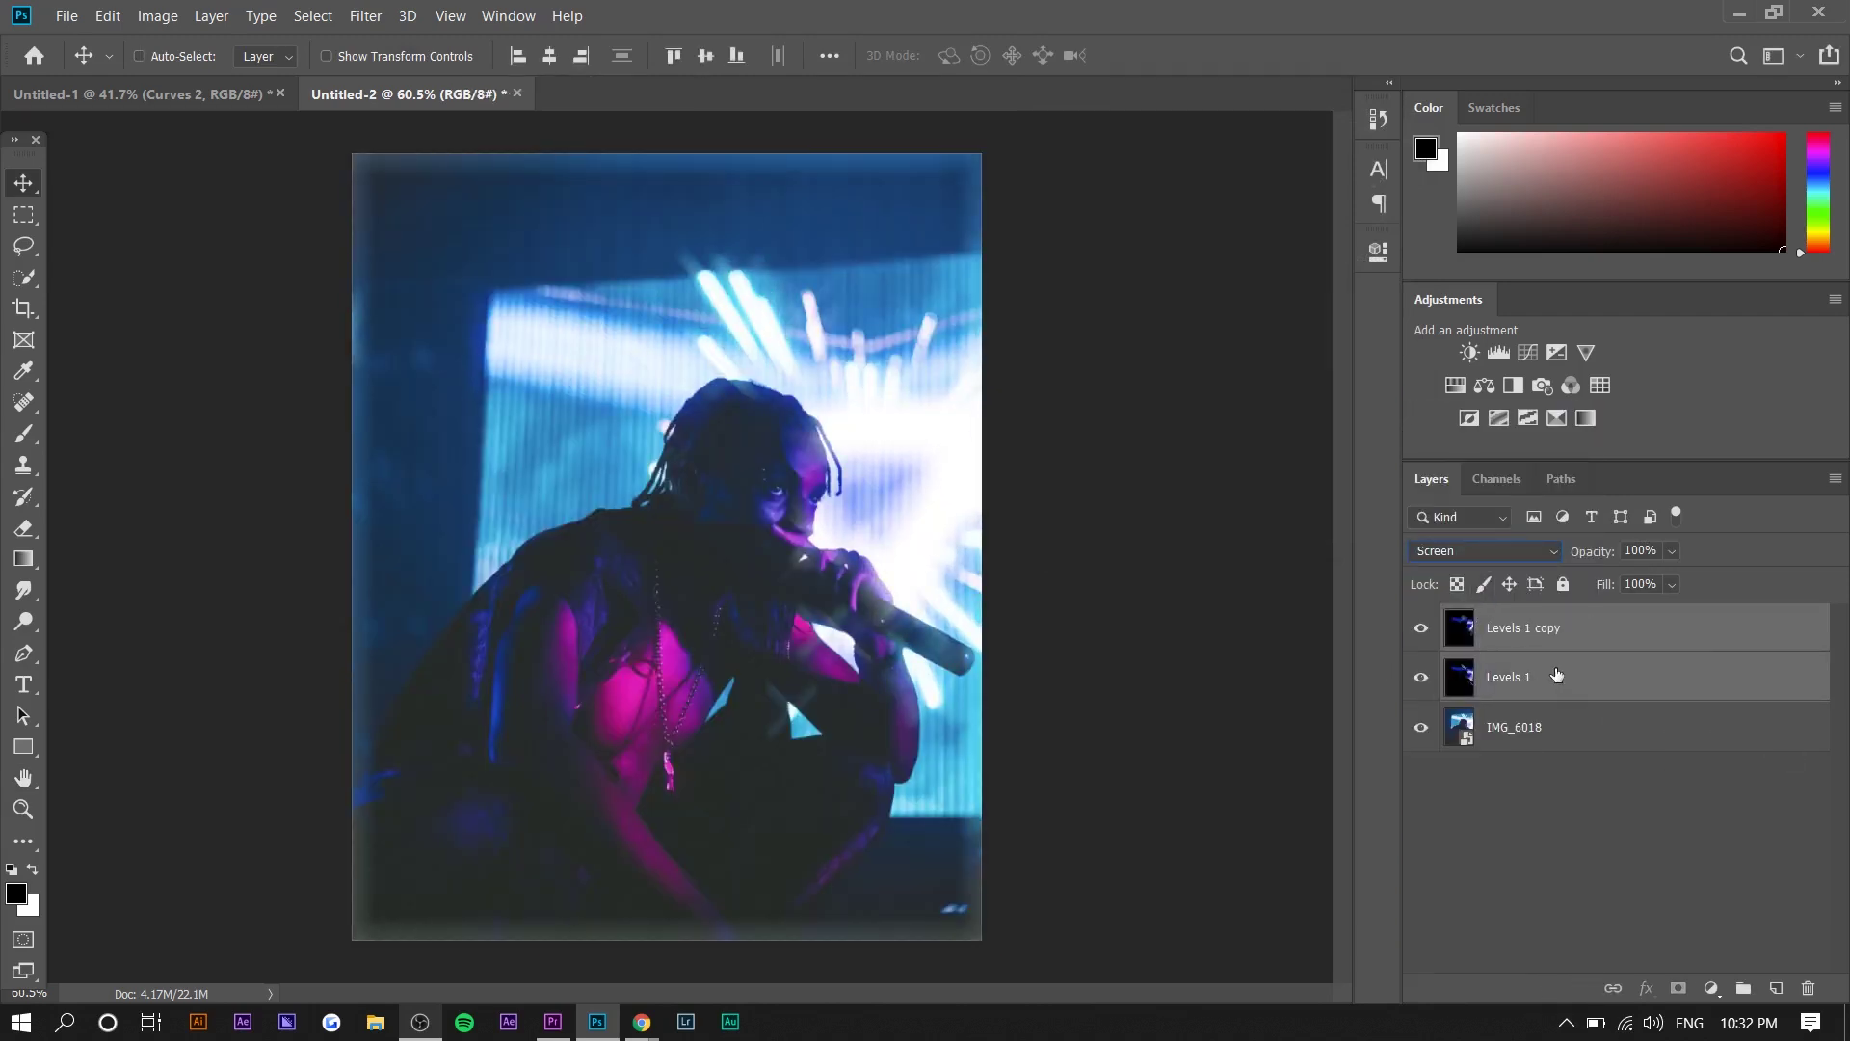
key("ctrl+e")
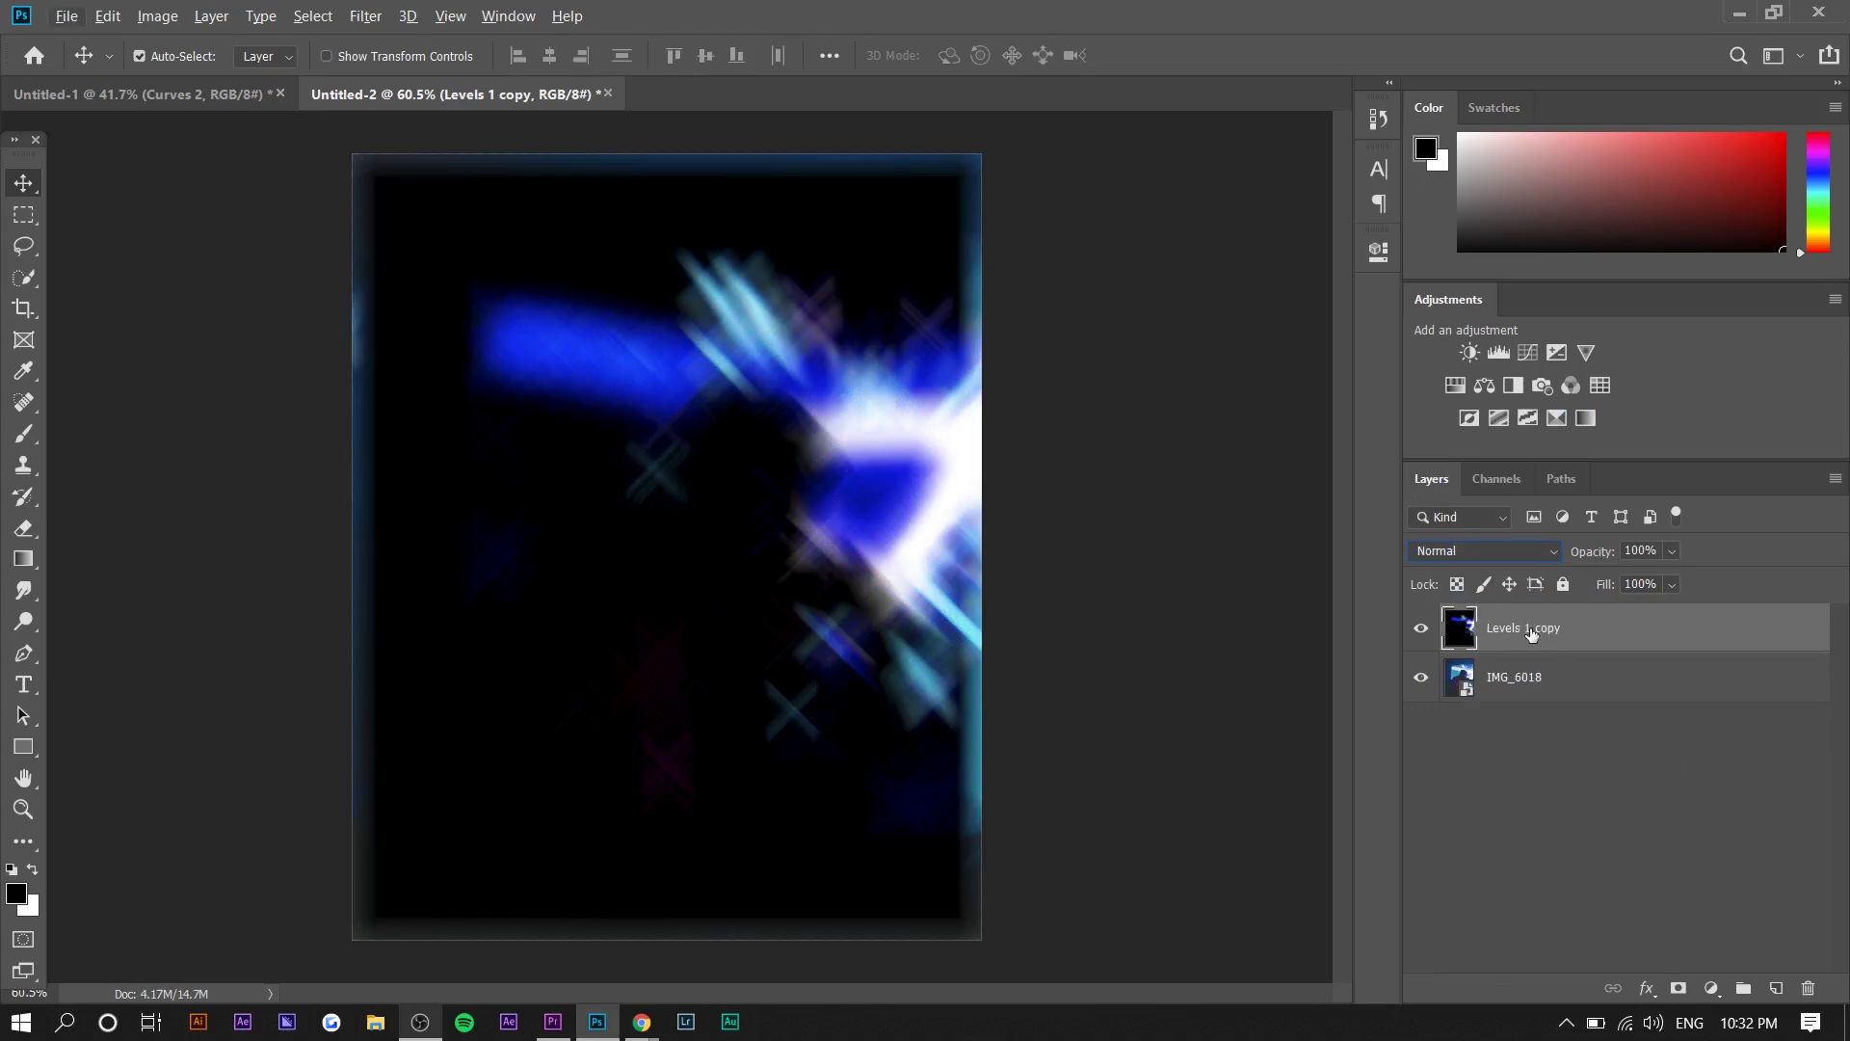
- Blend Levels 1 copy with Screen and erase its hazy borders using a large eraser
left_click(1476, 546)
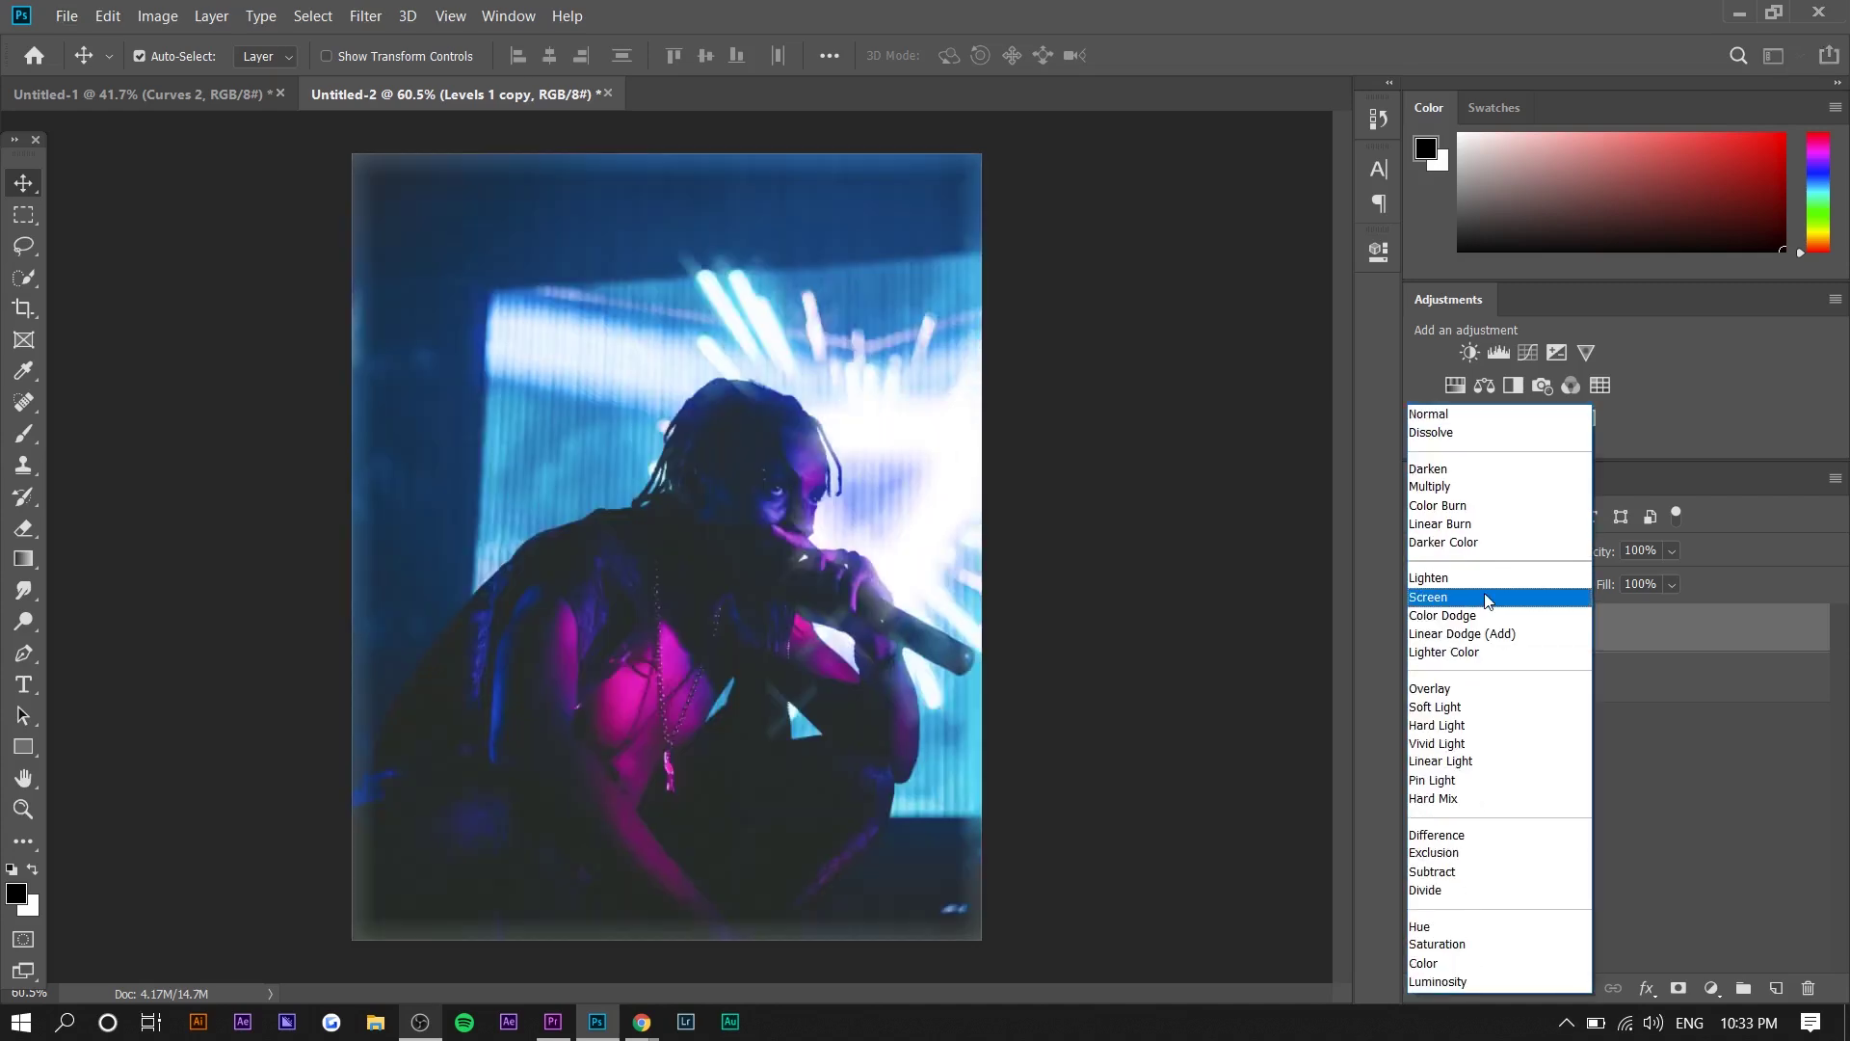
left_click(1542, 593)
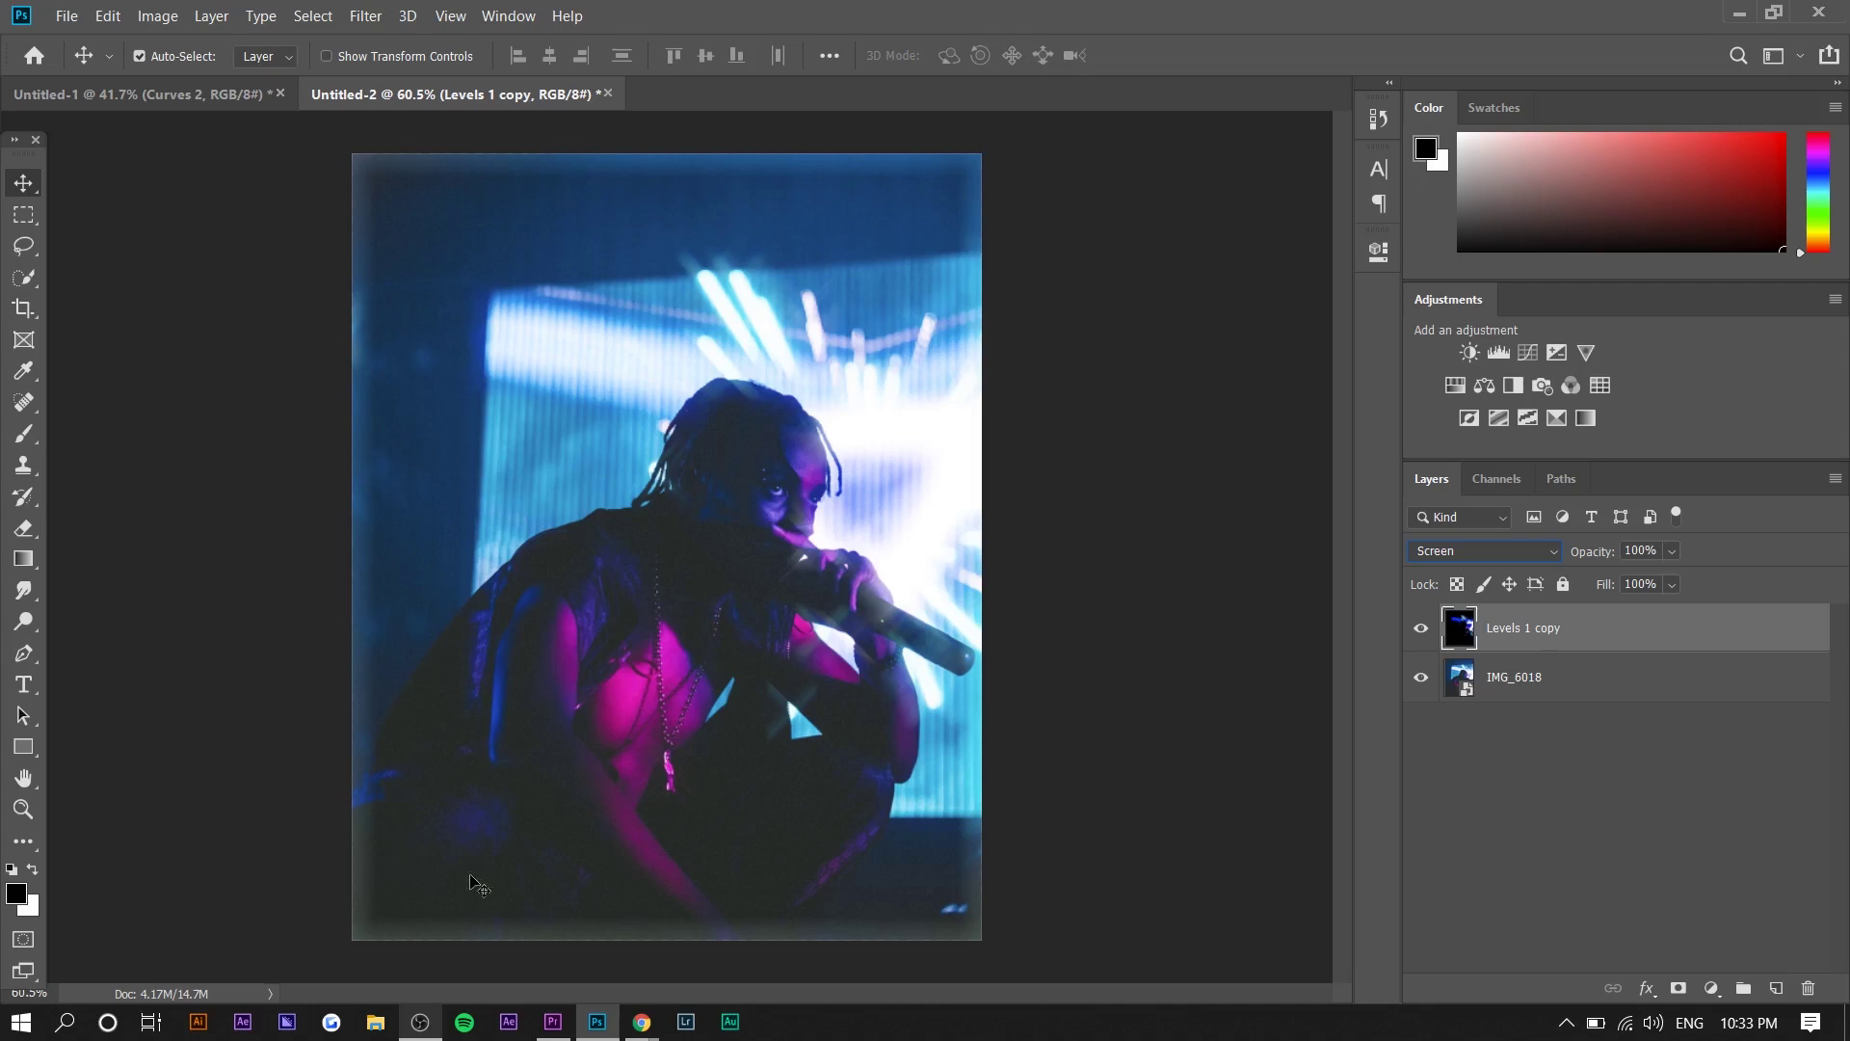
left_click(23, 527)
right_click(385, 351, "alt")
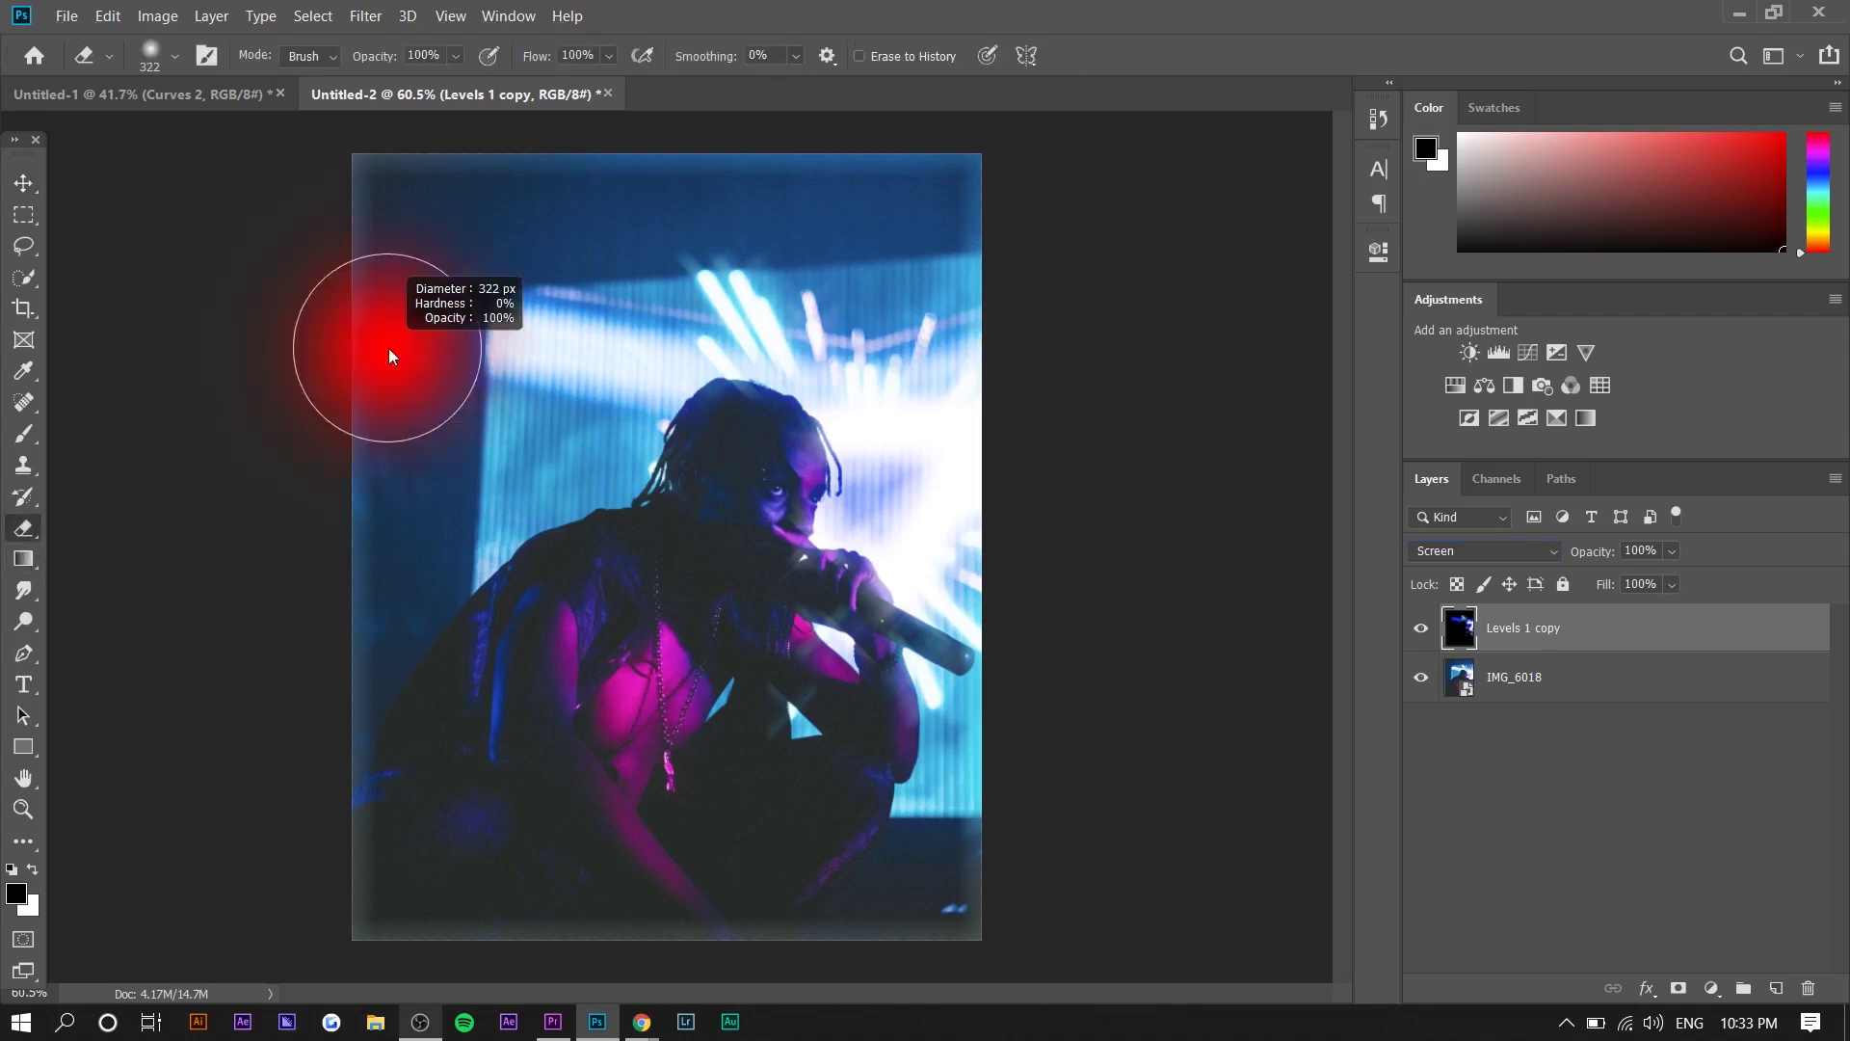
mouse_move(342, 317)
left_mouse_down()
mouse_move(432, 902)
mouse_move(907, 992)
mouse_move(804, 959)
mouse_move(946, 868)
mouse_move(957, 817)
mouse_move(1075, 671)
mouse_move(920, 179)
mouse_move(1022, 173)
mouse_move(947, 119)
mouse_move(424, 84)
left_mouse_up()
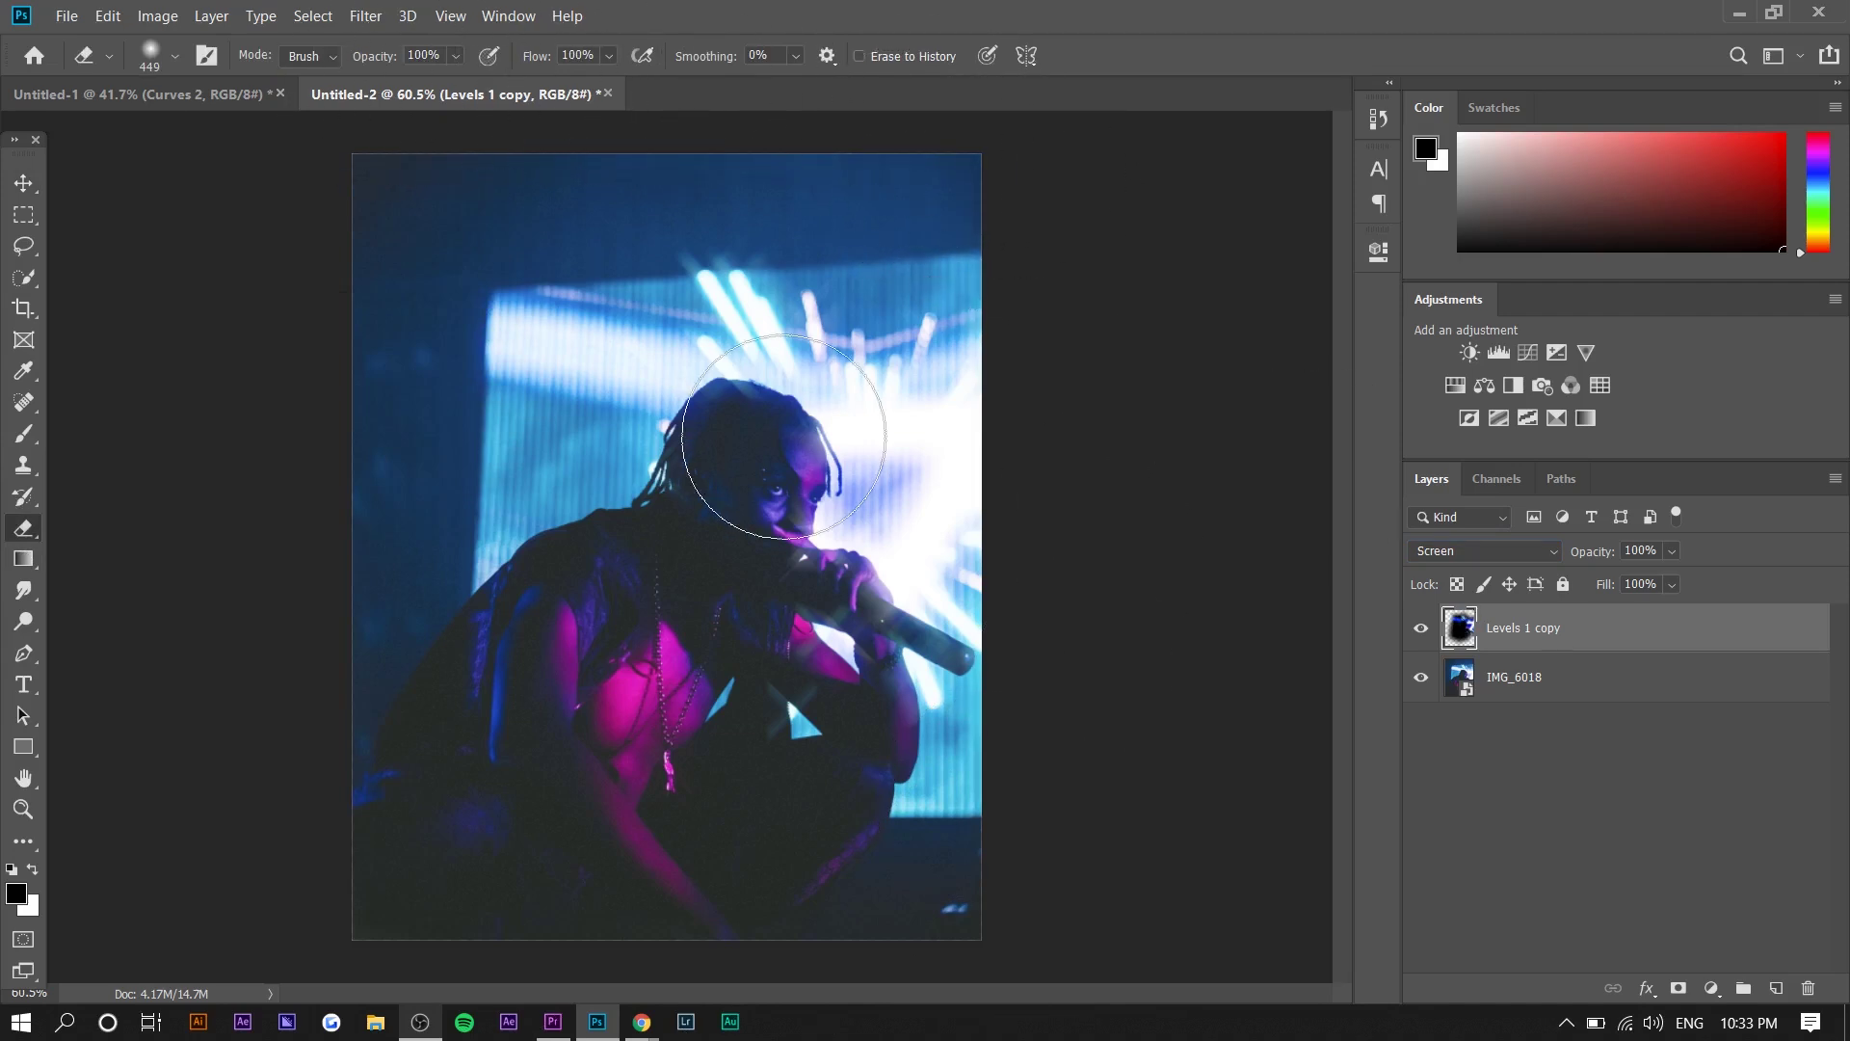
- Alt-drag with the Move tool to create an offset duplicate of the streak layer
left_click(23, 183)
scroll(781, 609, "up", 5)
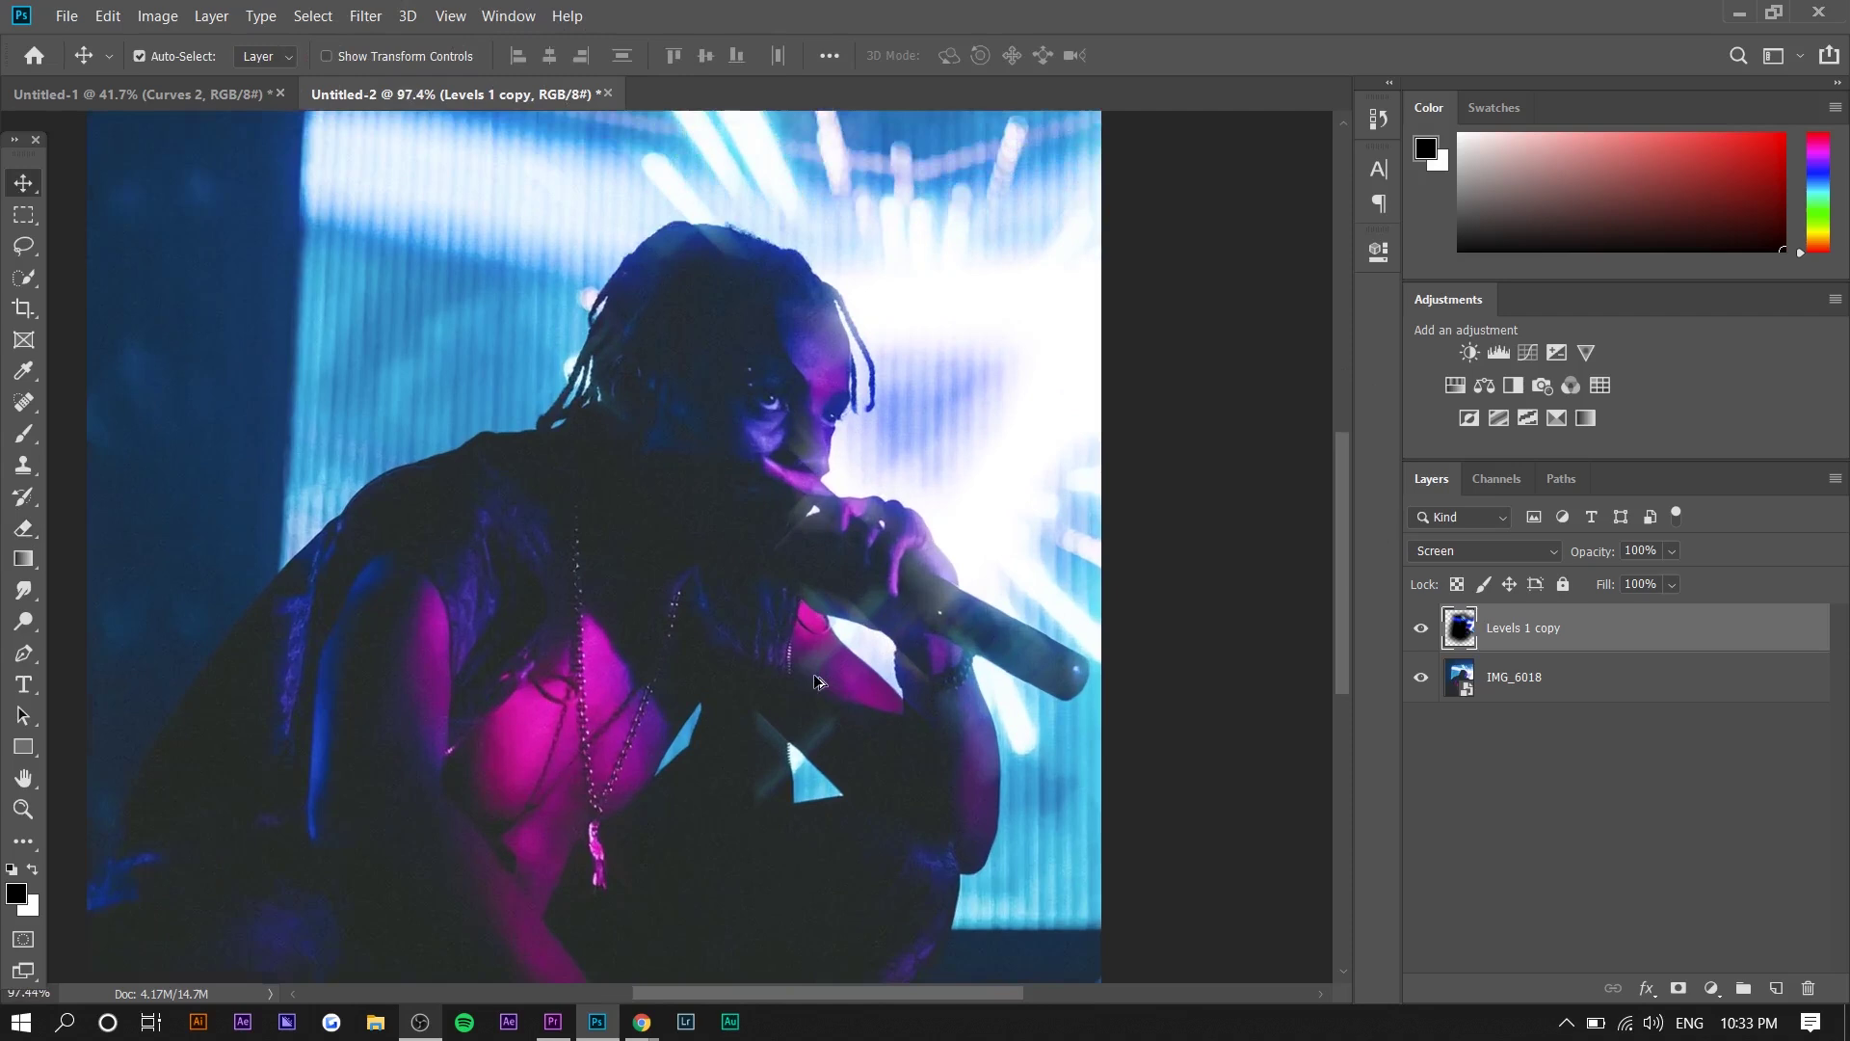
scroll(801, 764, "down", 3)
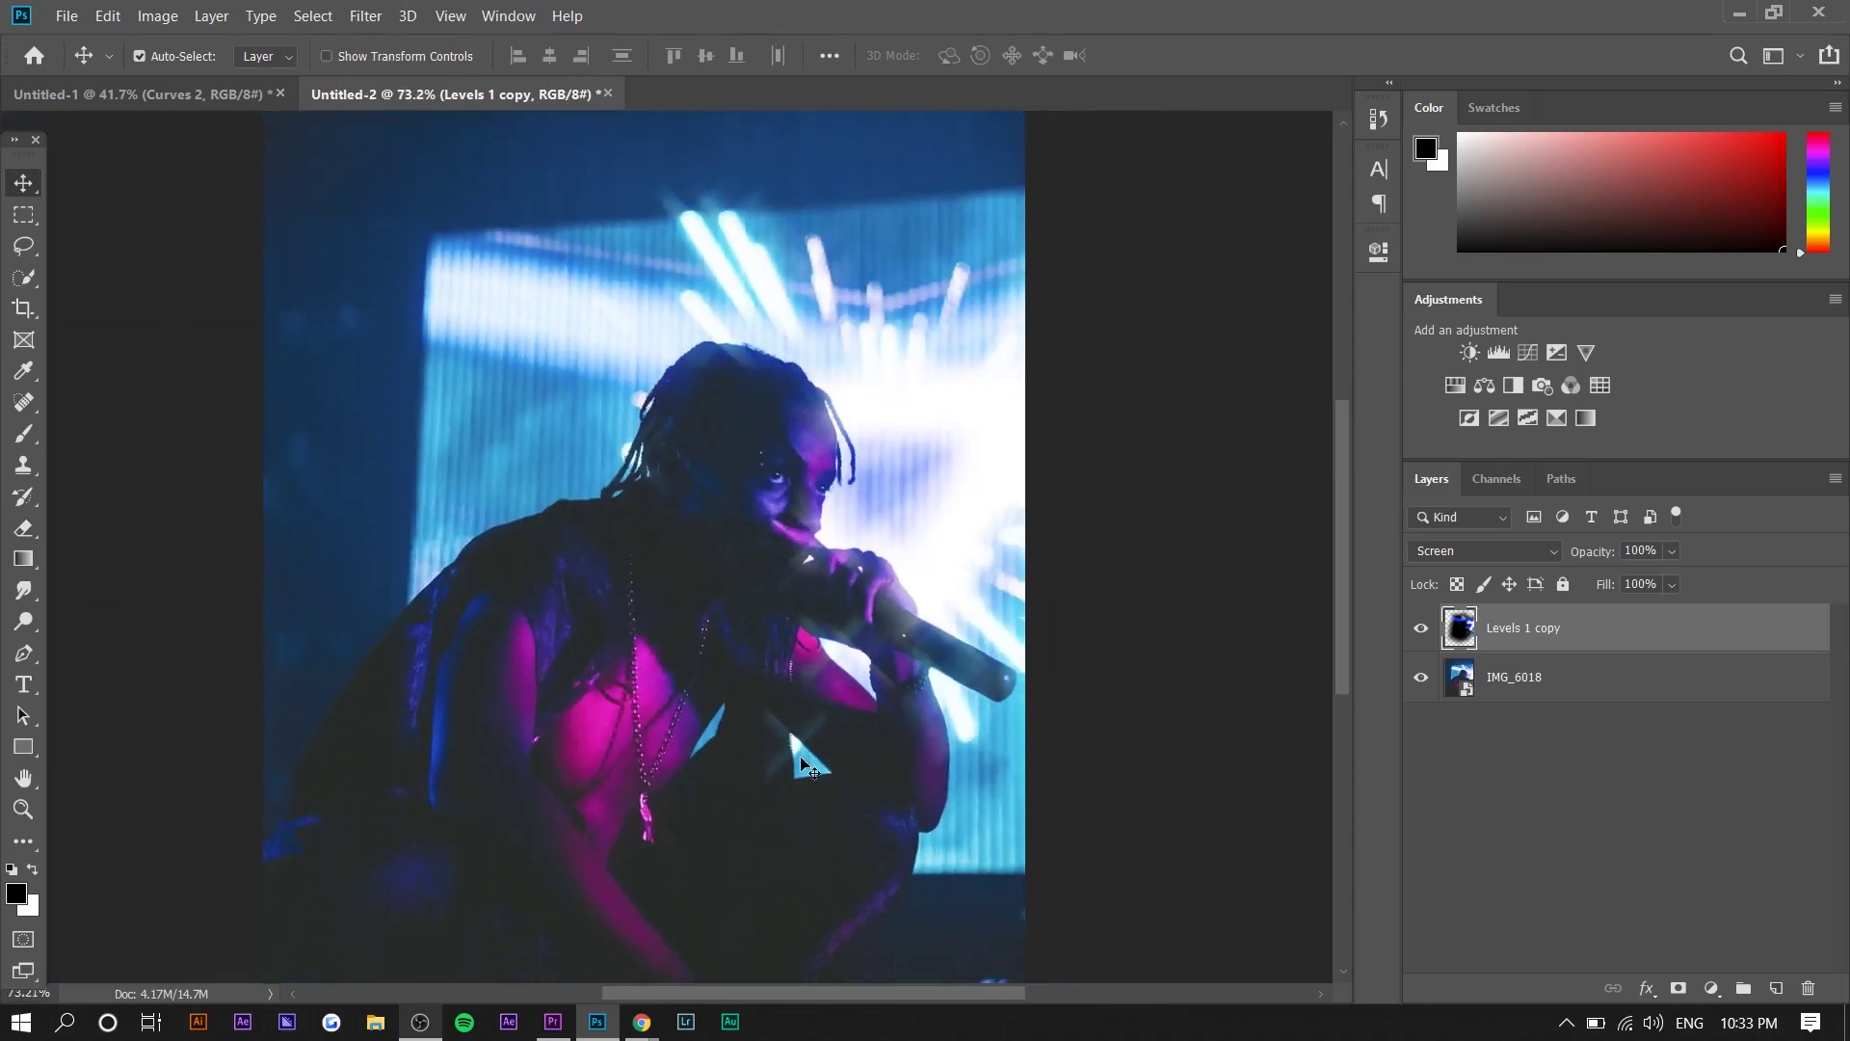
left_click_drag(803, 766, 855, 718)
- Add a final offset copy, merge all streak copies, and set the result to Normal
left_click_drag(855, 718, 863, 708)
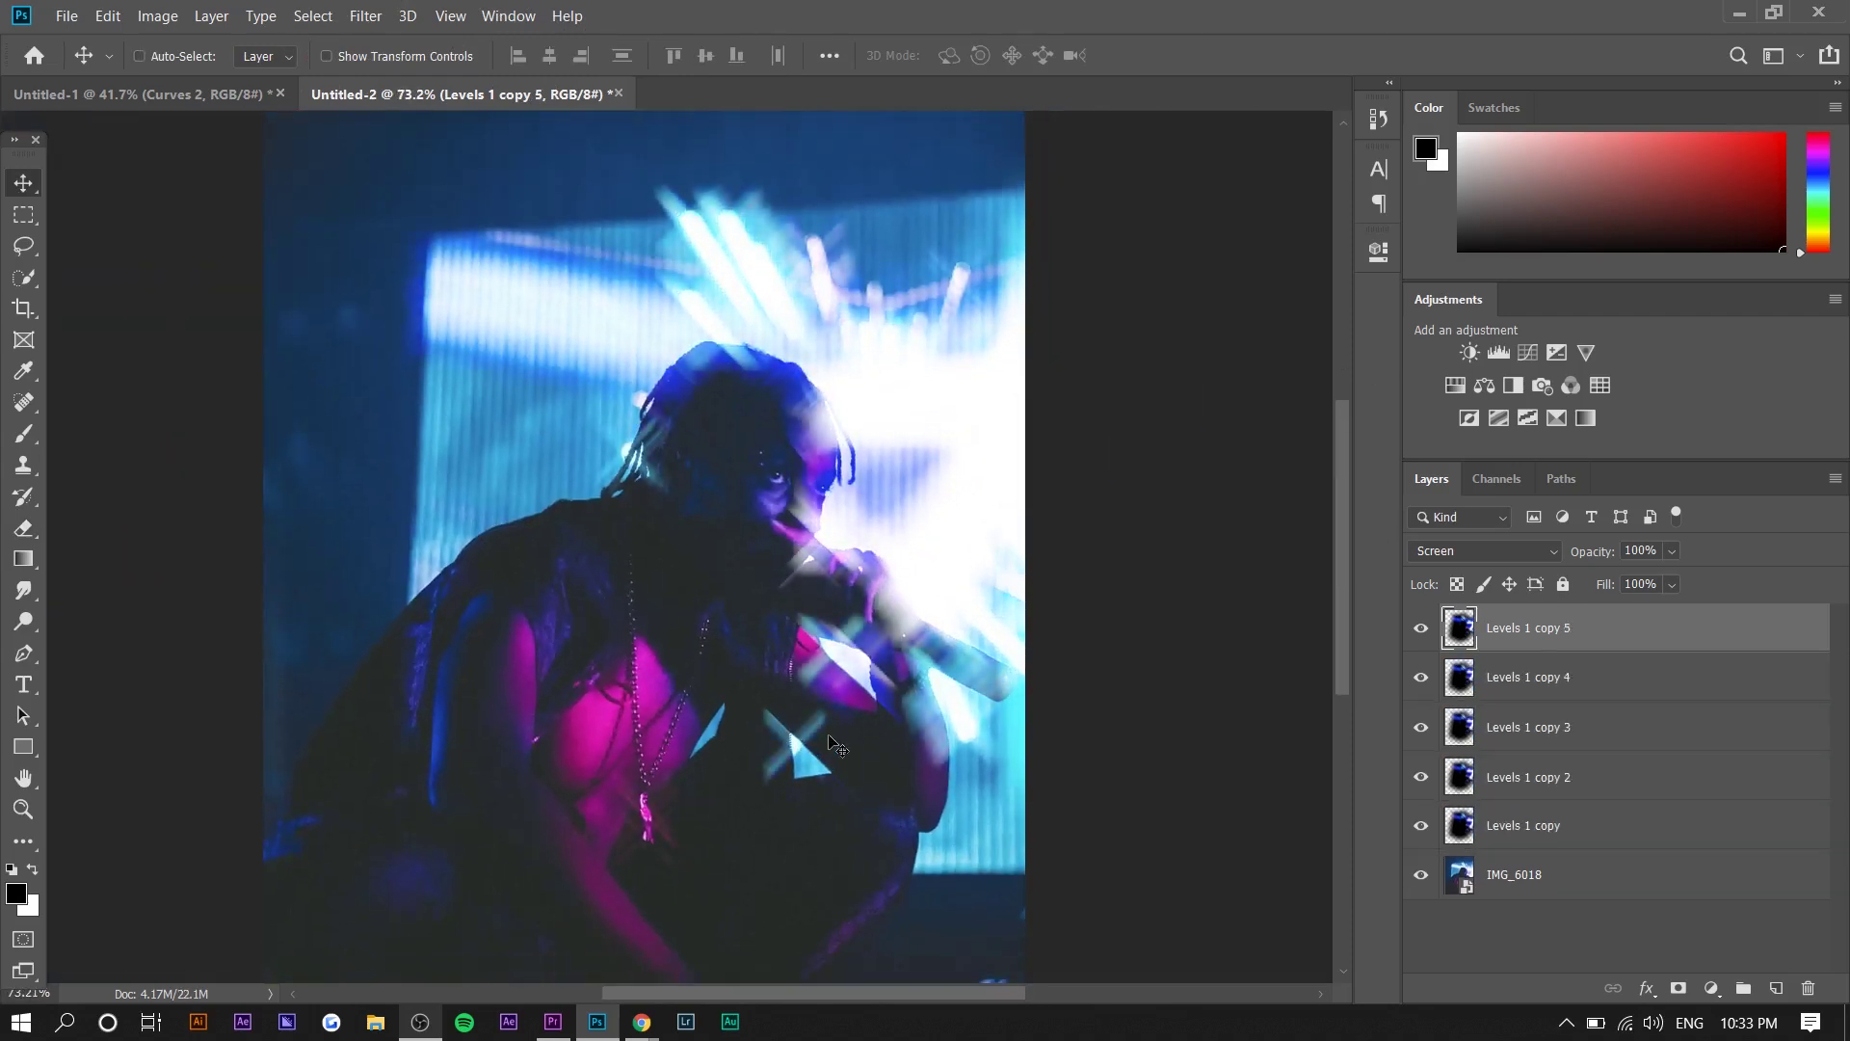
left_click(1518, 825, "shift")
key("ctrl+e")
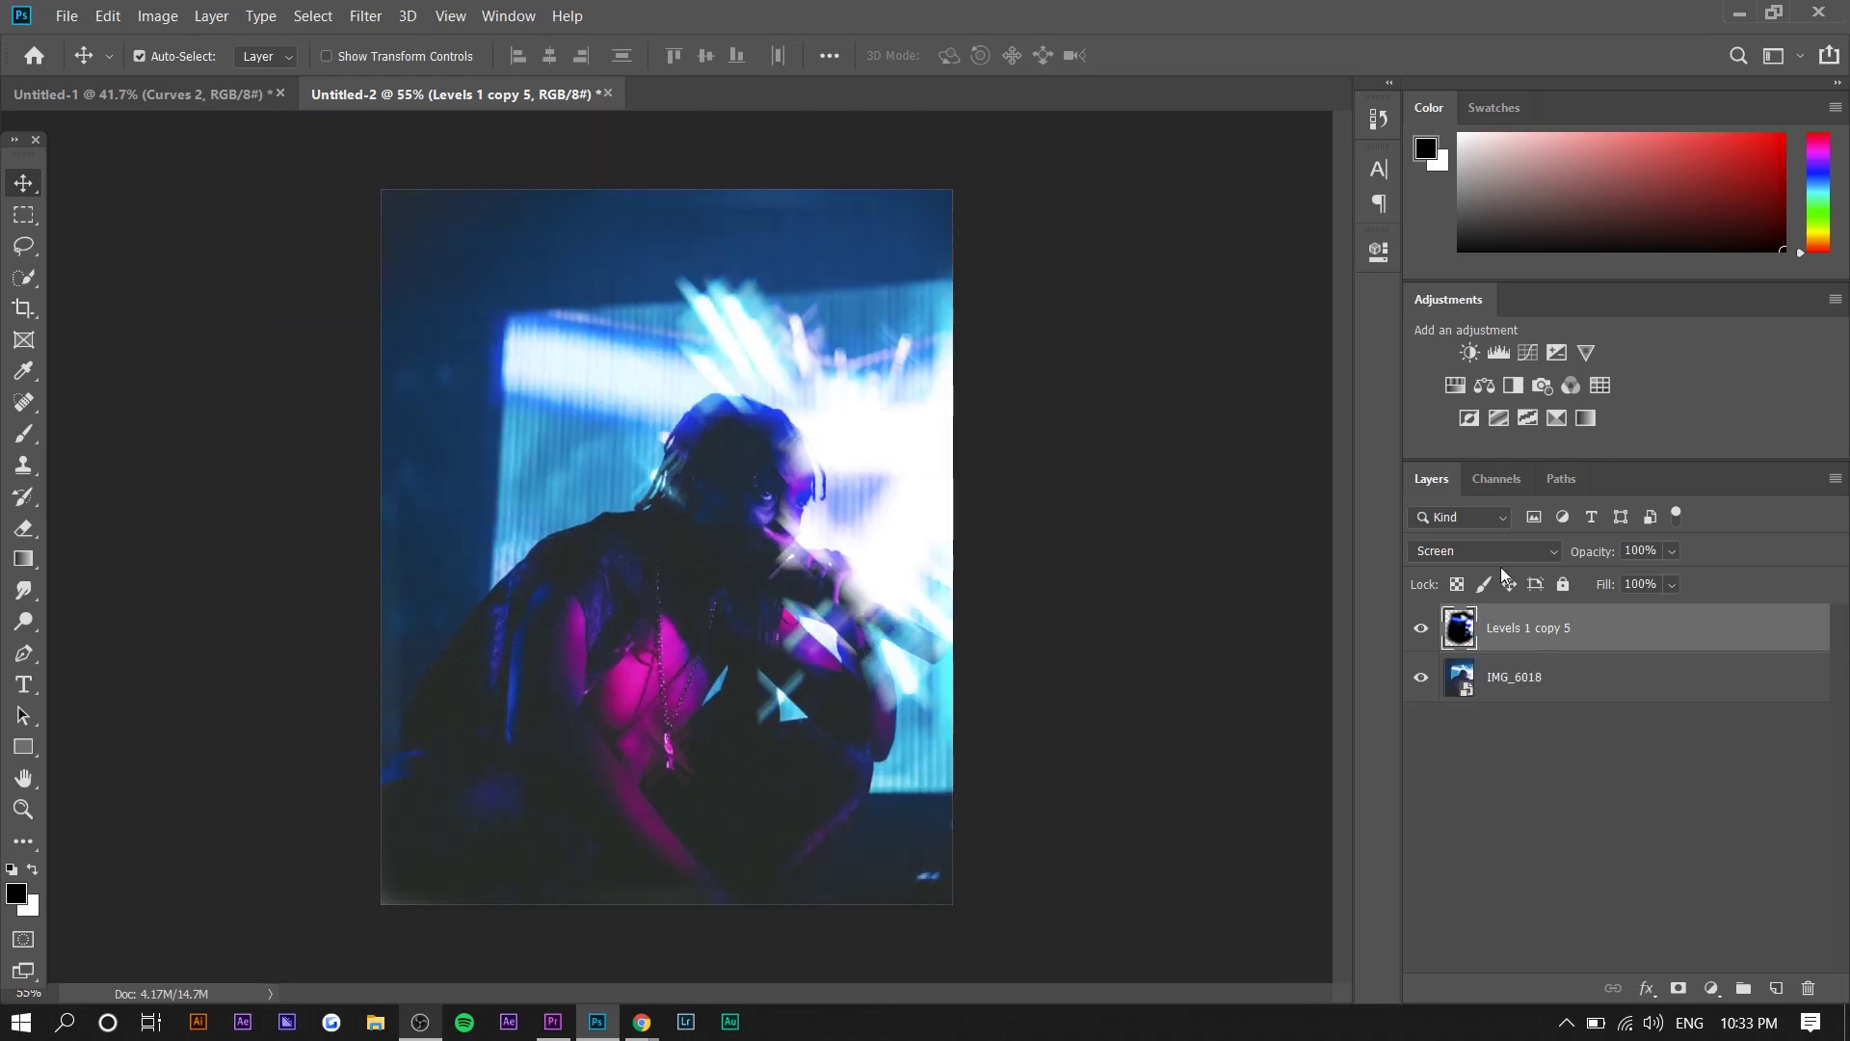
left_click(1499, 551)
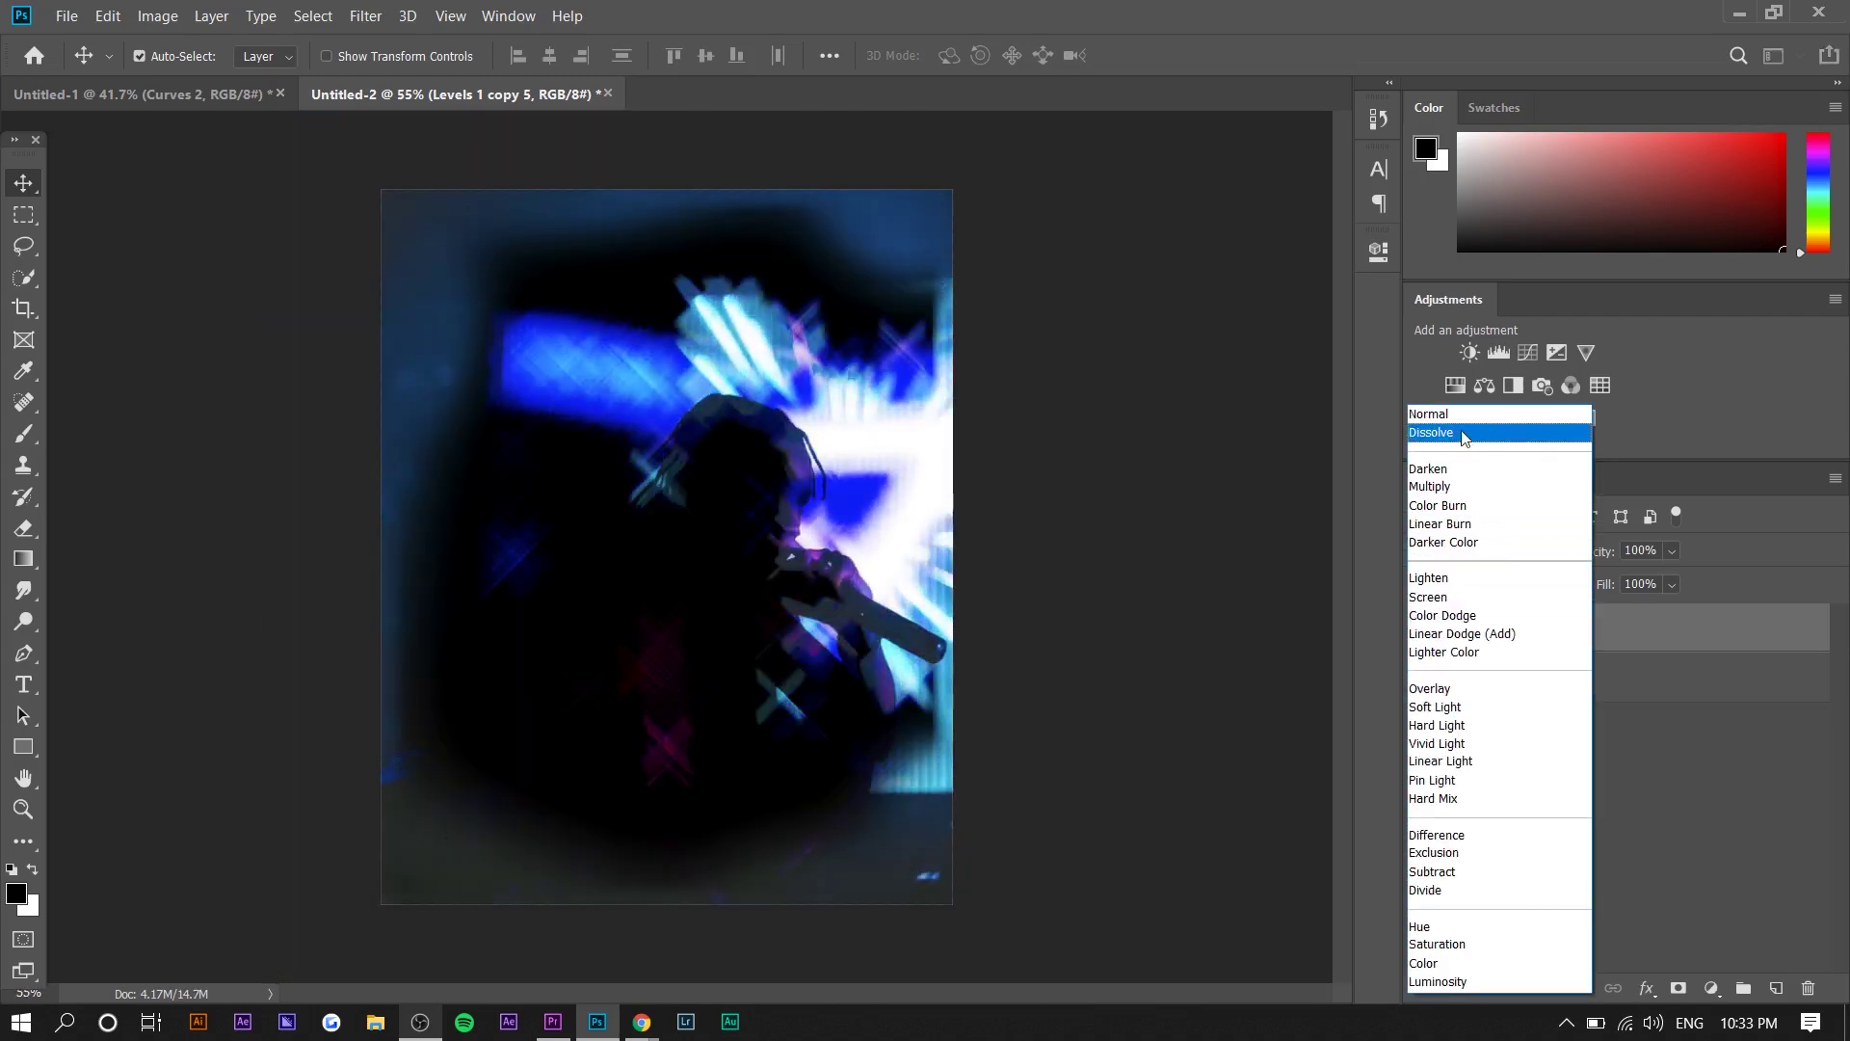
left_click(1446, 413)
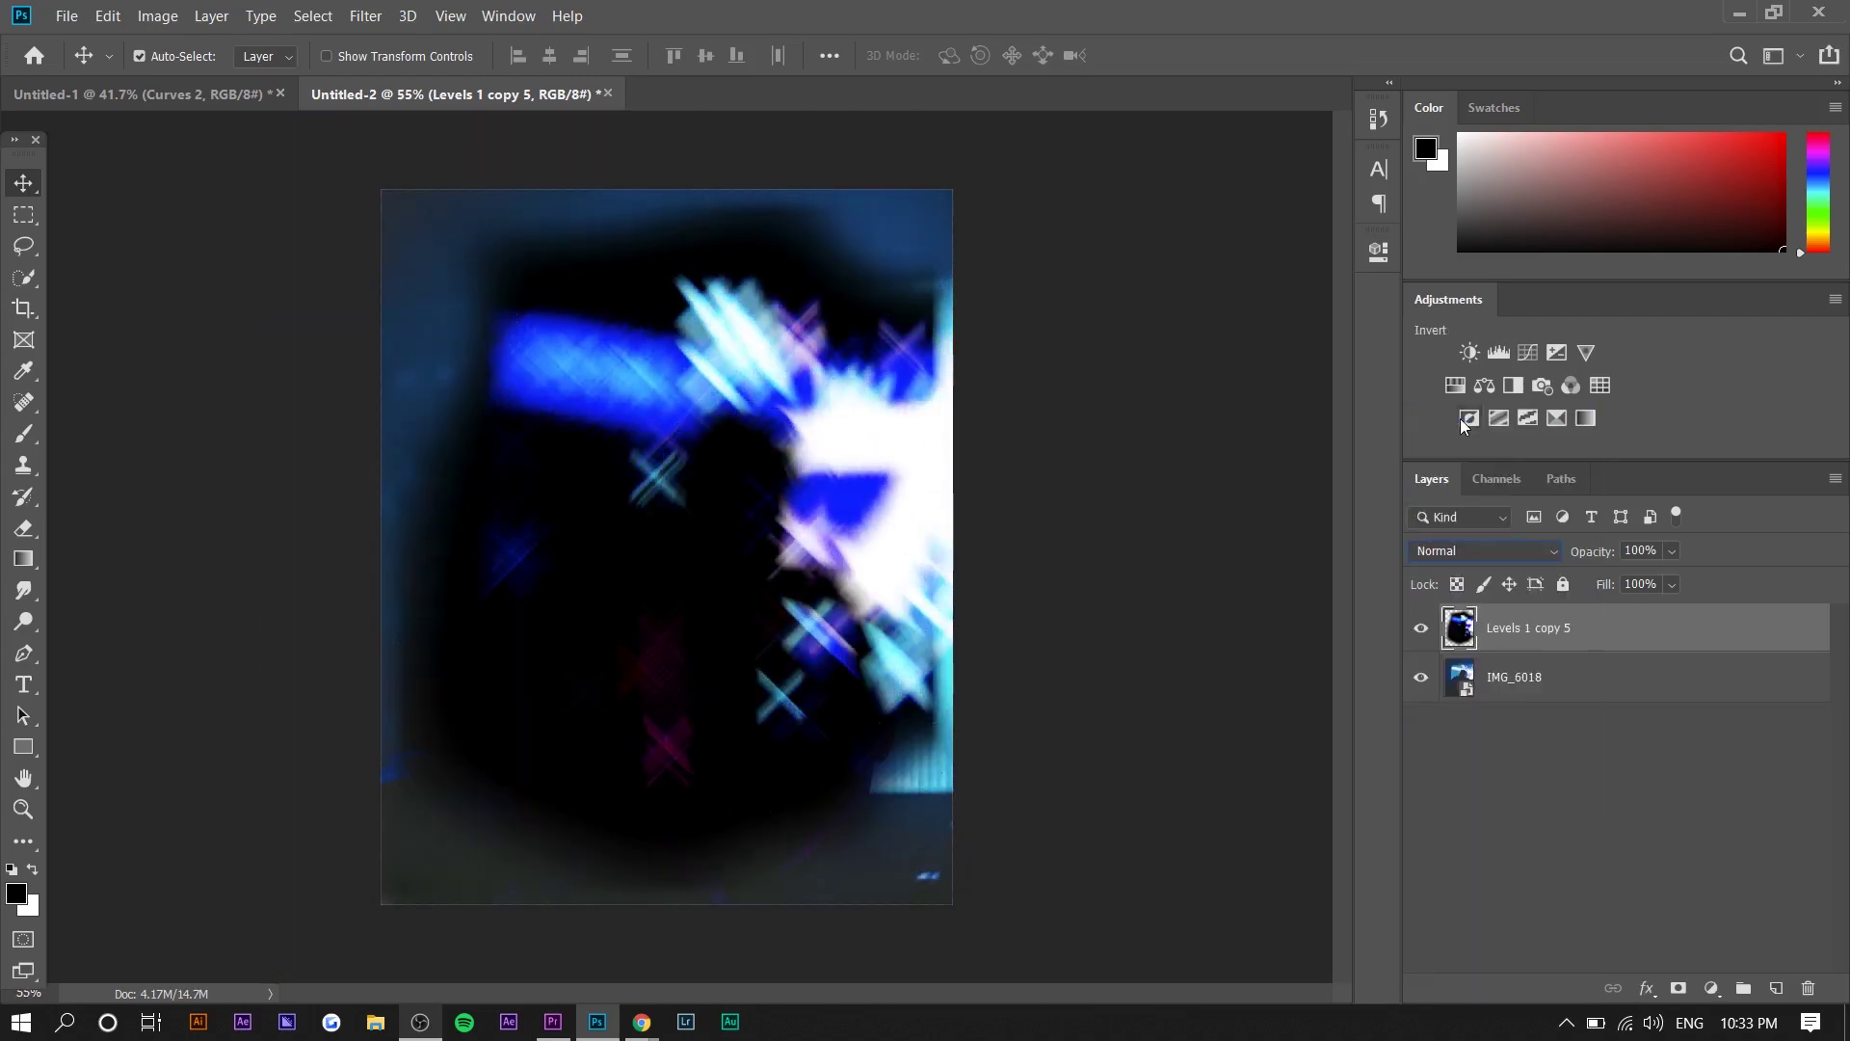
- Erase dark haze along the left and bottom edges, then blend the layer with Screen
left_click(24, 528)
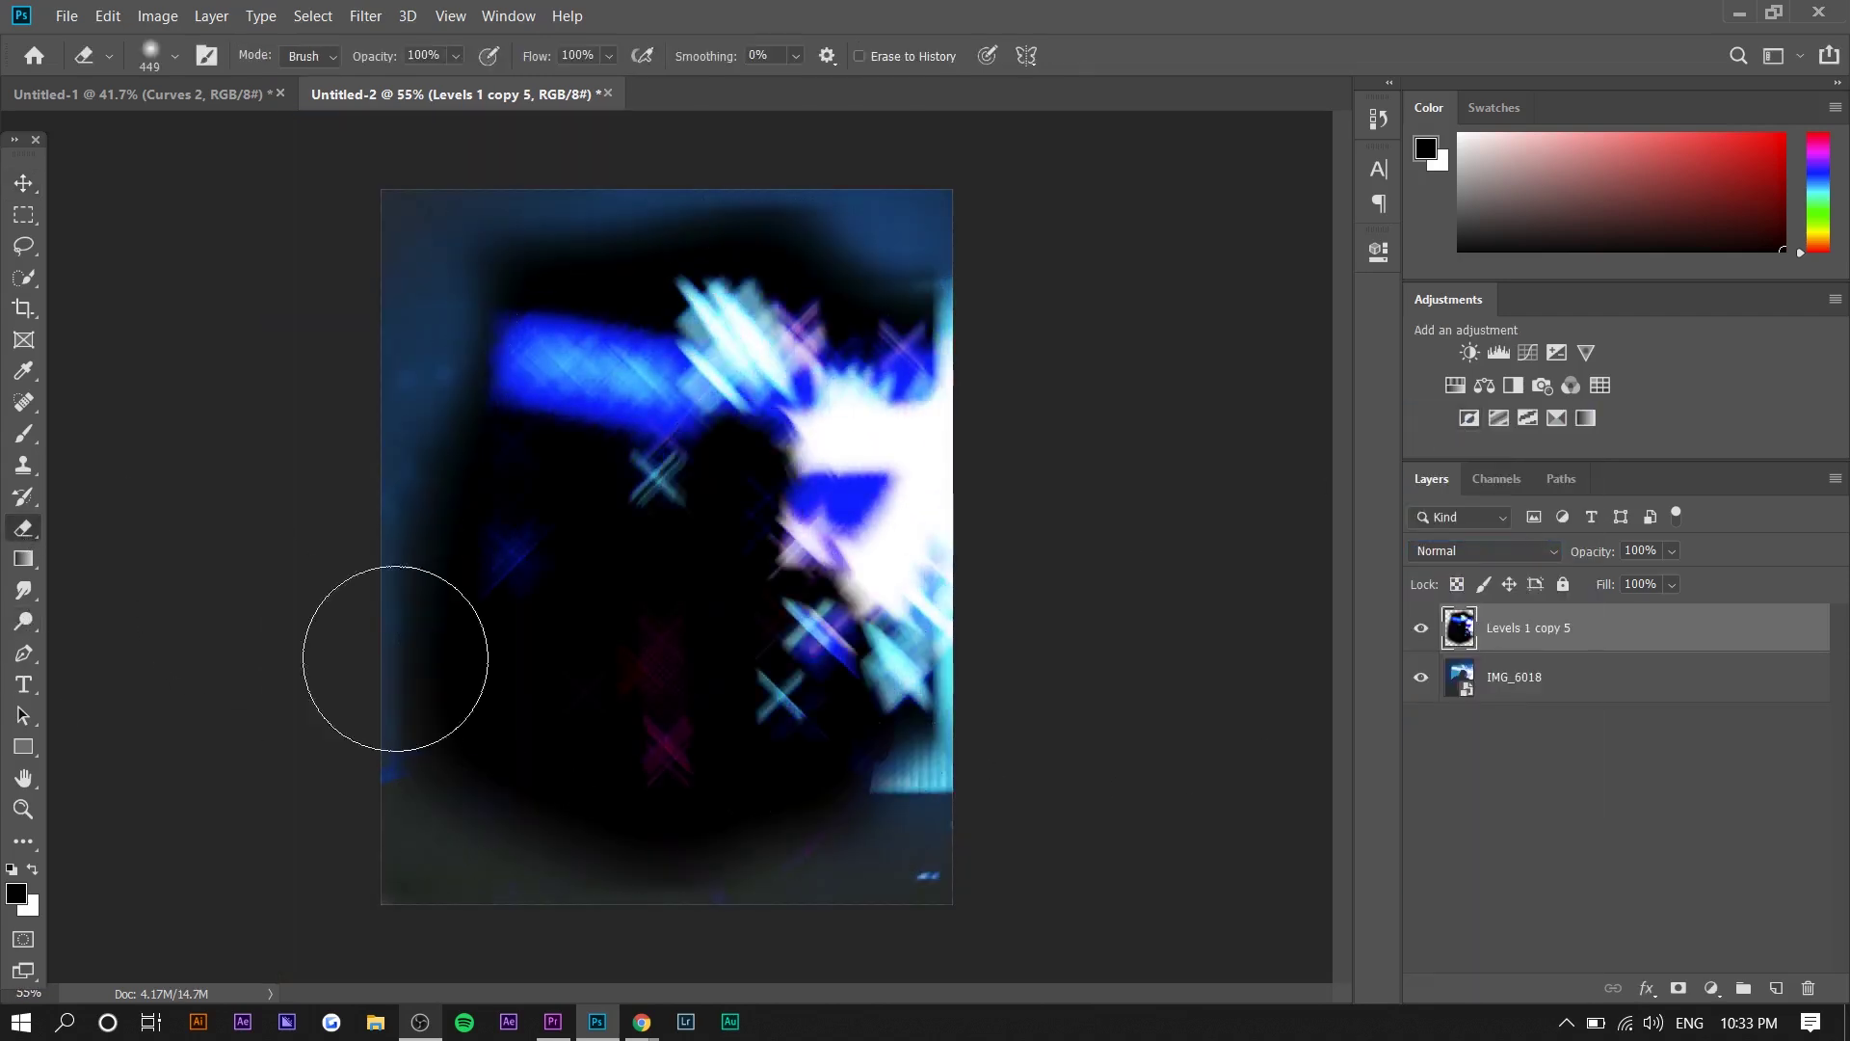
mouse_move(384, 772)
left_mouse_down()
mouse_move(414, 690)
mouse_move(397, 754)
mouse_move(374, 598)
mouse_move(407, 363)
mouse_move(491, 227)
left_mouse_up()
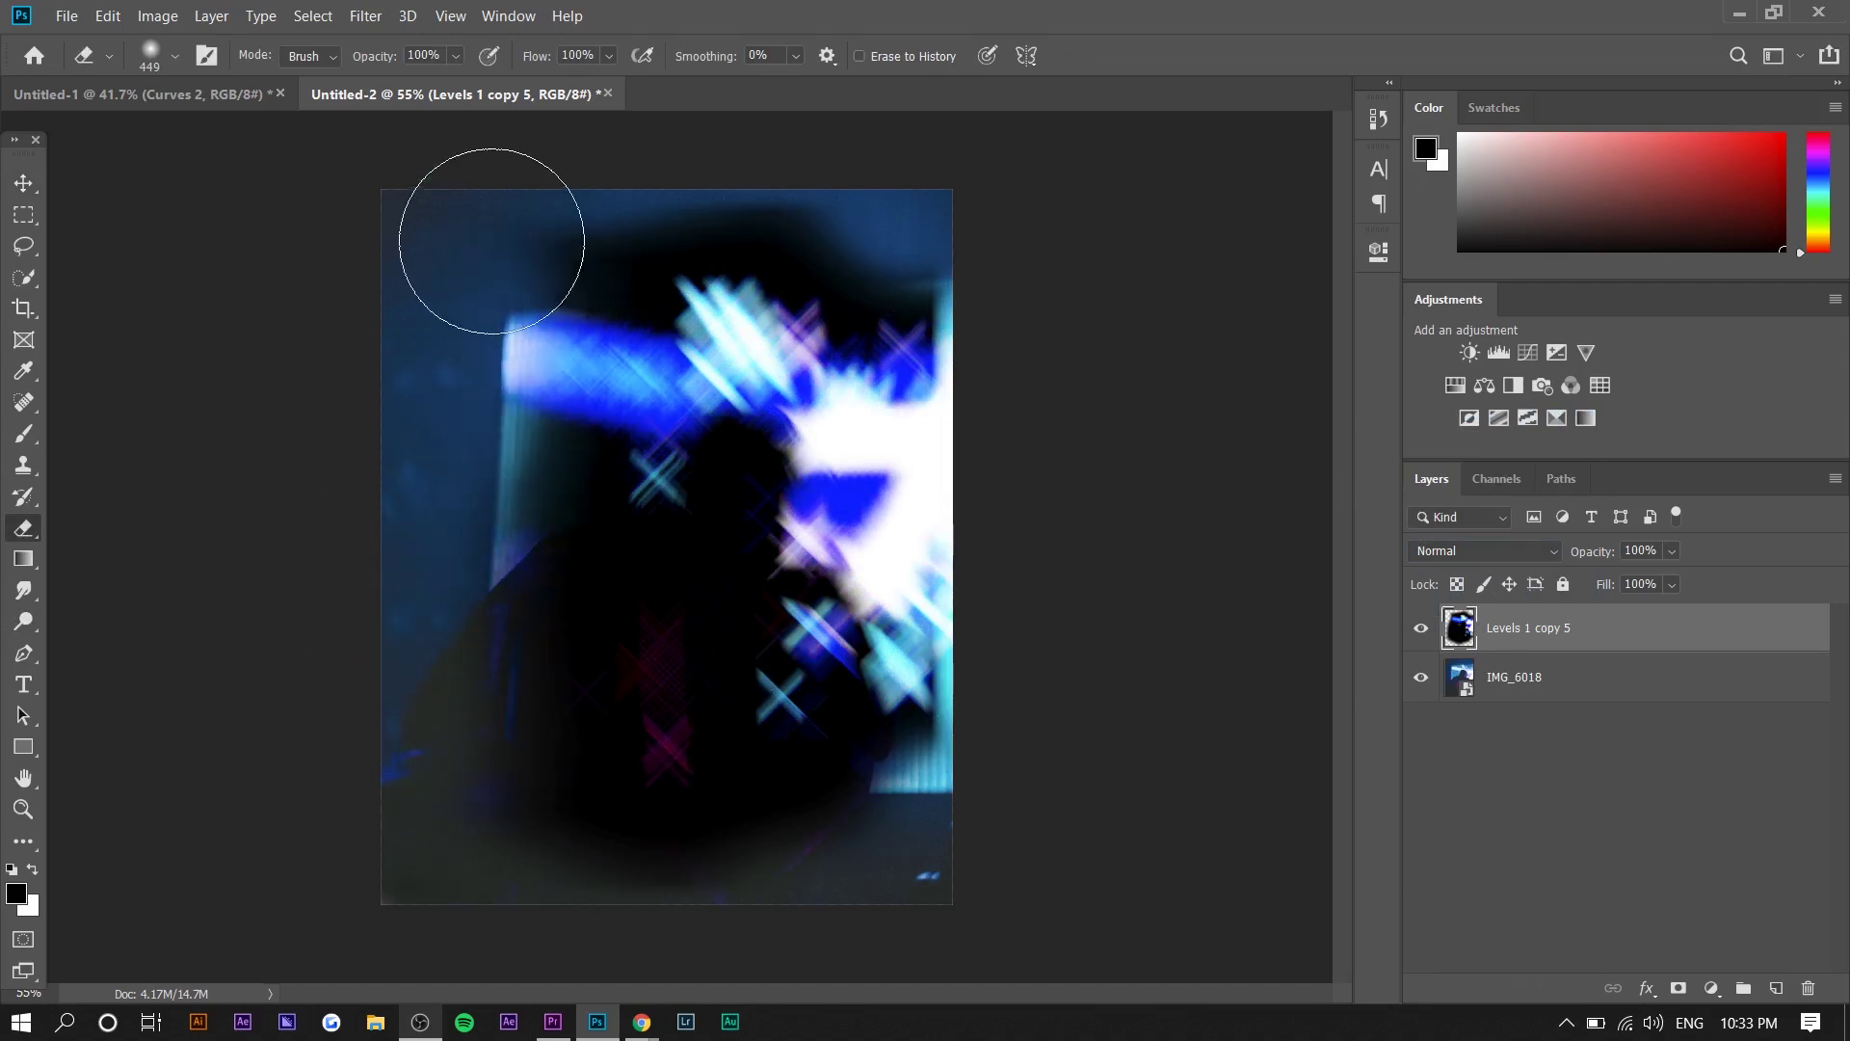
left_click_drag(474, 586, 446, 830)
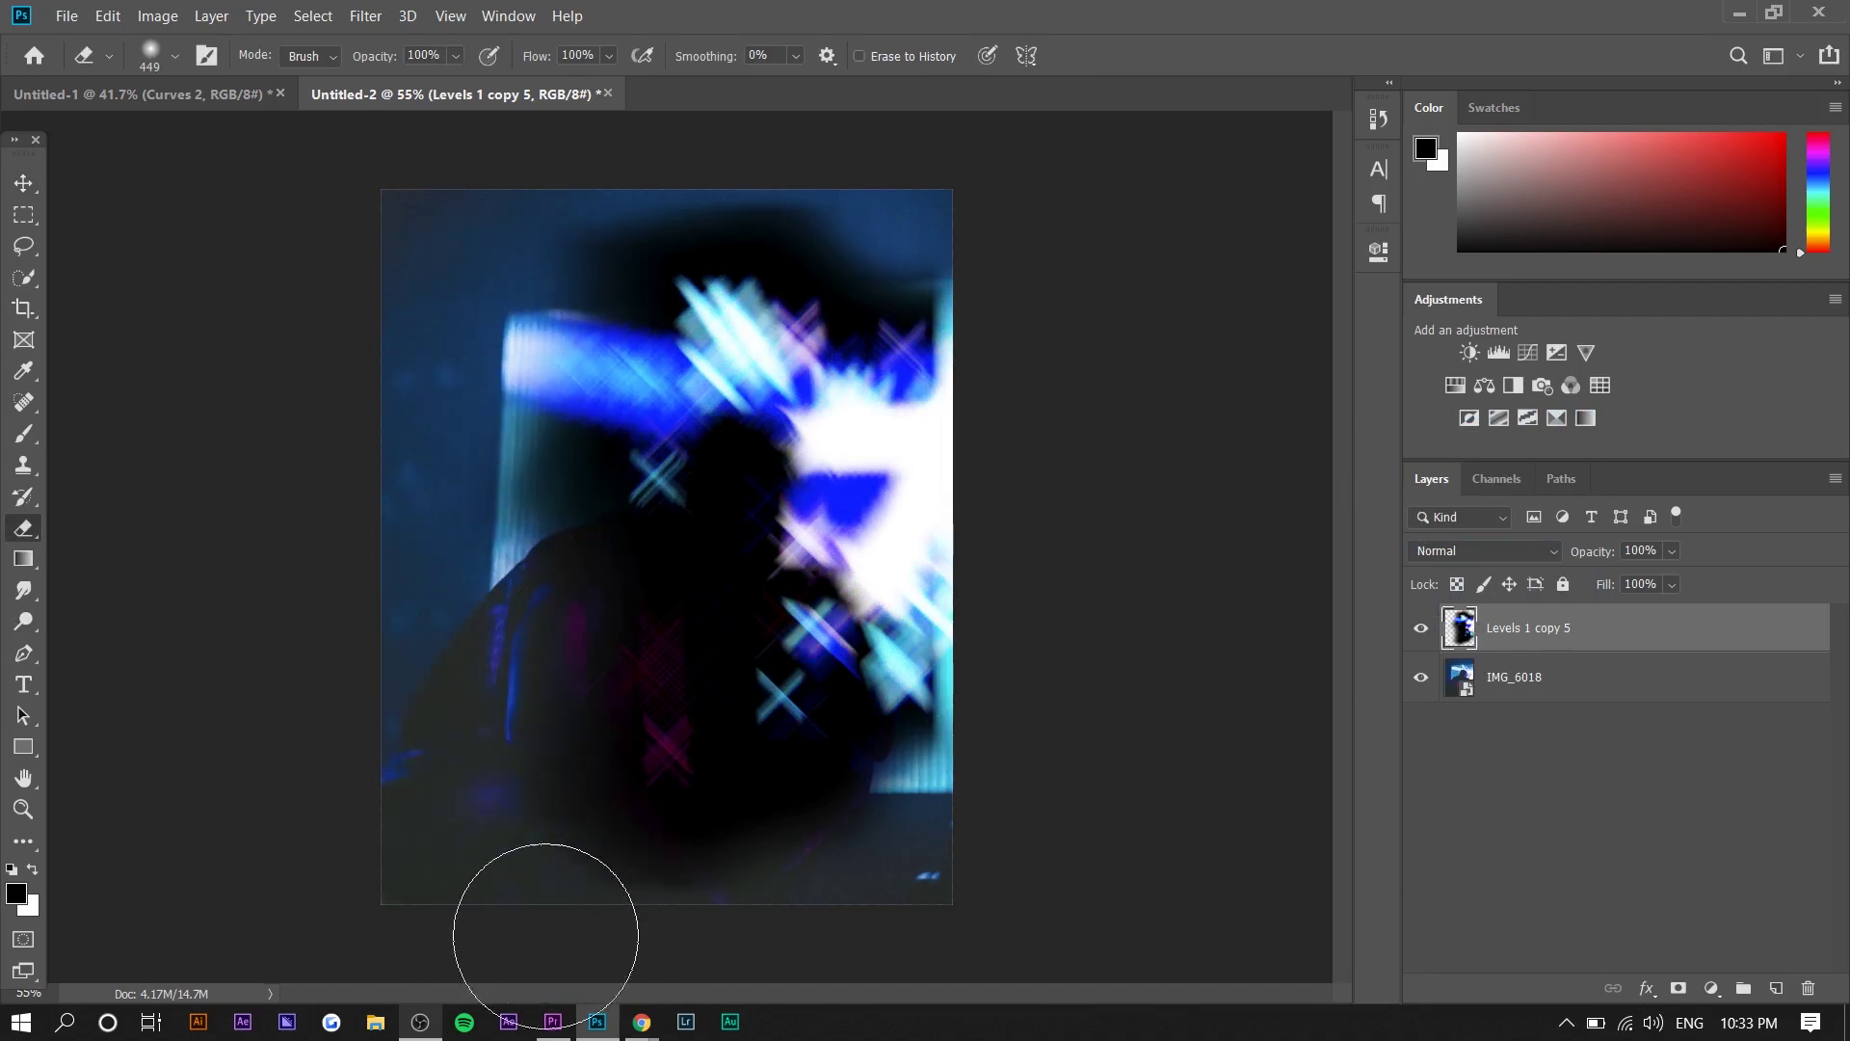
left_click(1484, 550)
left_click(1429, 597)
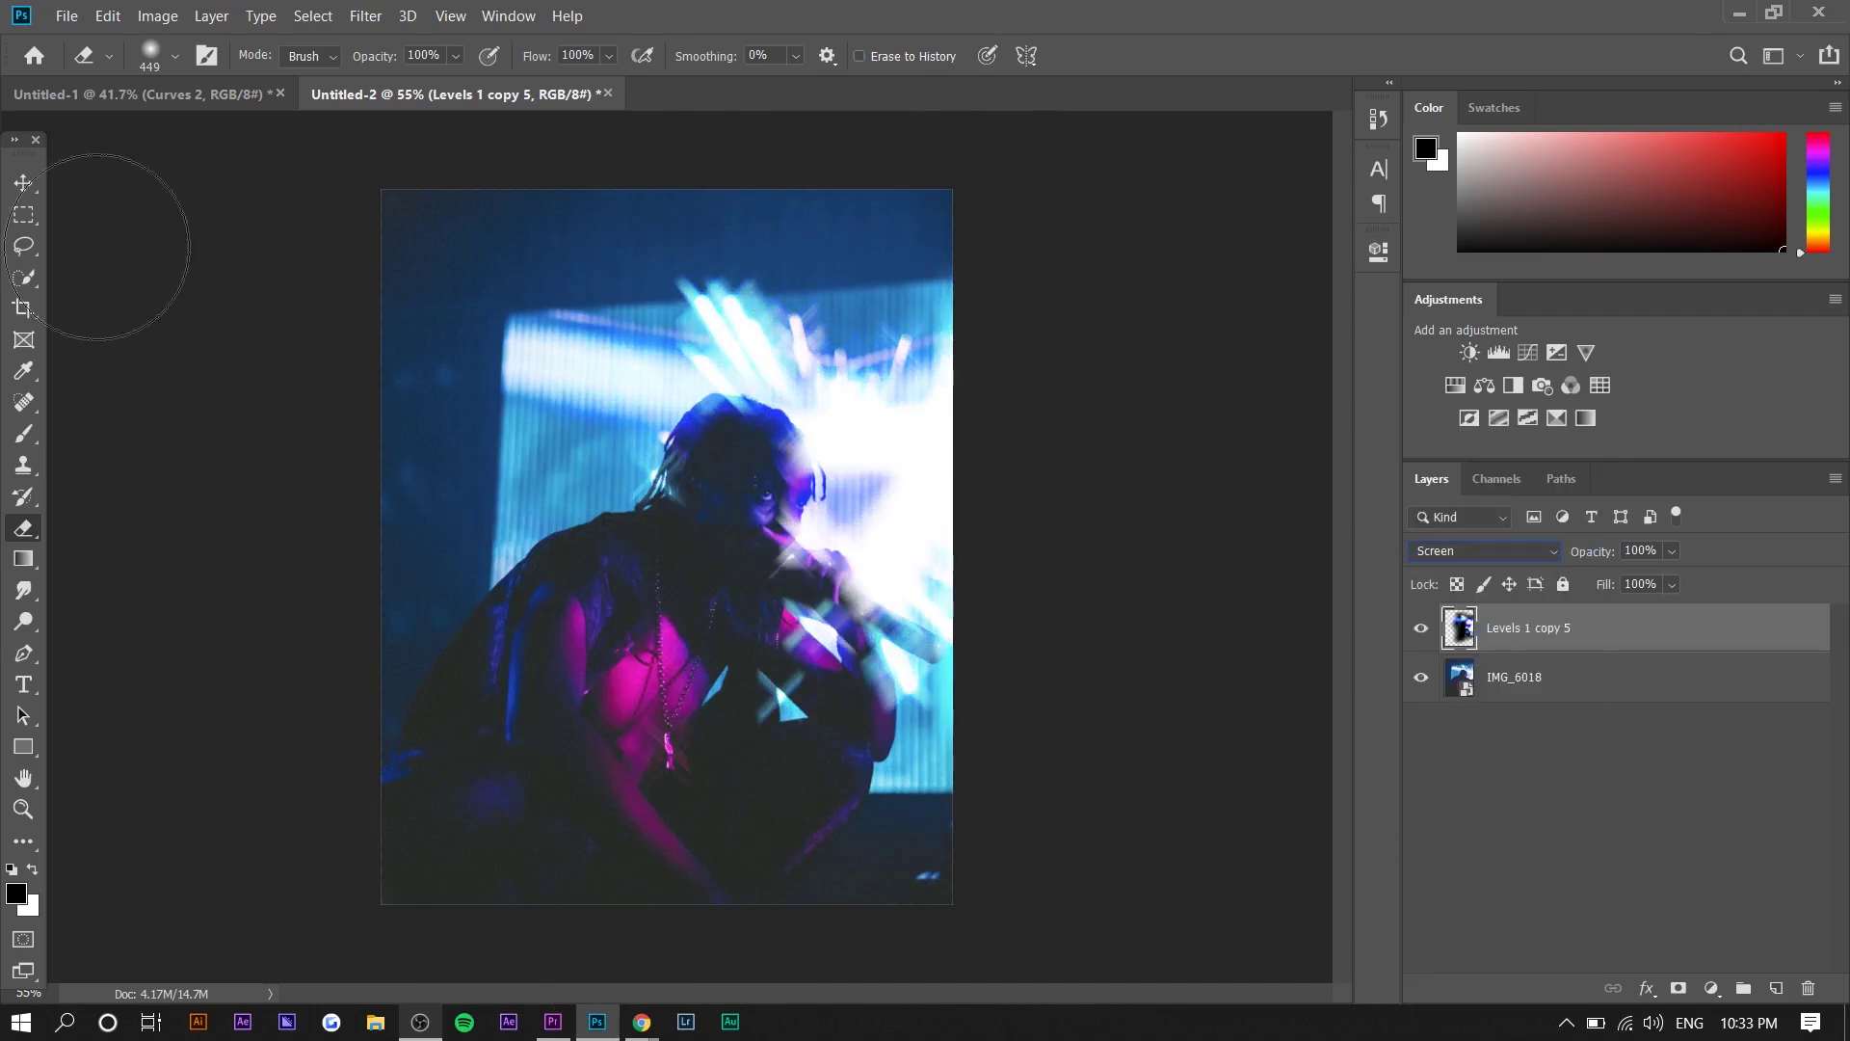
- Shrink the eraser, then toggle Levels 1 copy 5 on and off to compare the effect
scroll(115, 231, "up", 1)
mouse_move(945, 442)
left_mouse_down()
mouse_move(916, 434)
mouse_move(952, 455)
left_mouse_up()
scroll(661, 558, "up", 1)
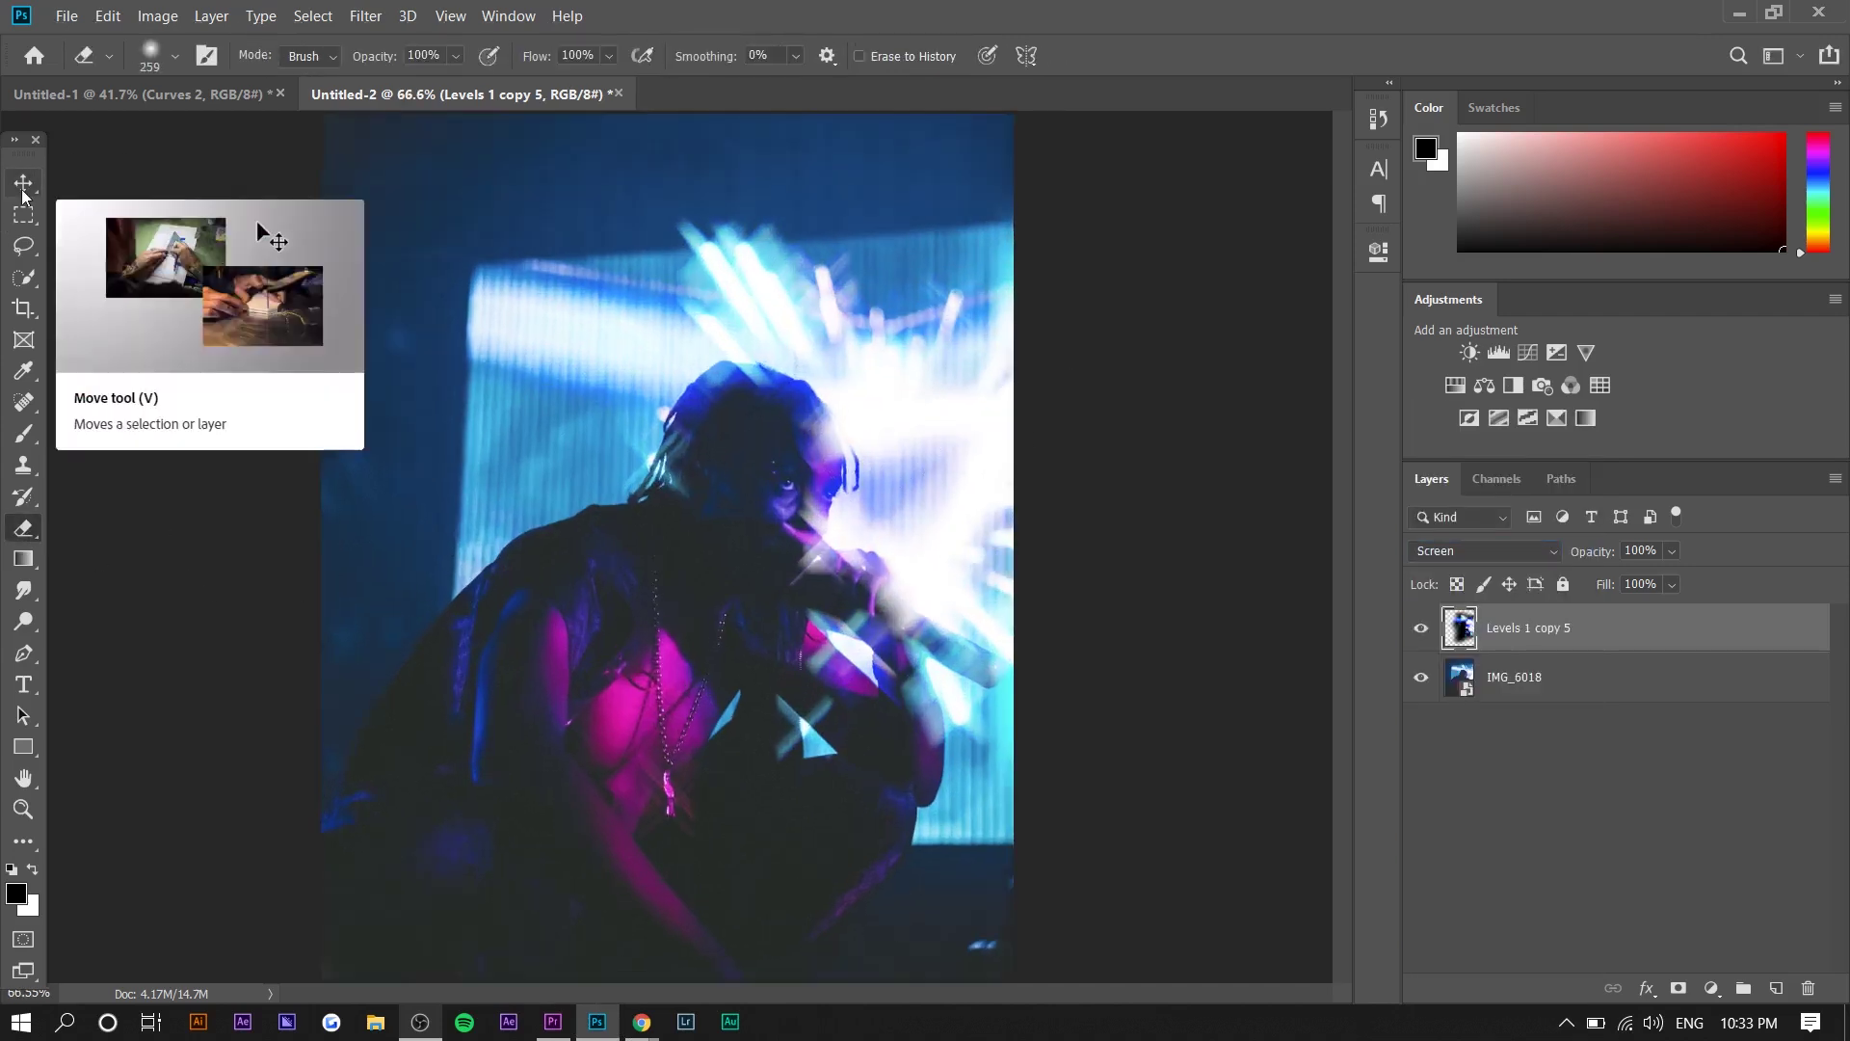
left_click(23, 183)
scroll(793, 695, "up", 2)
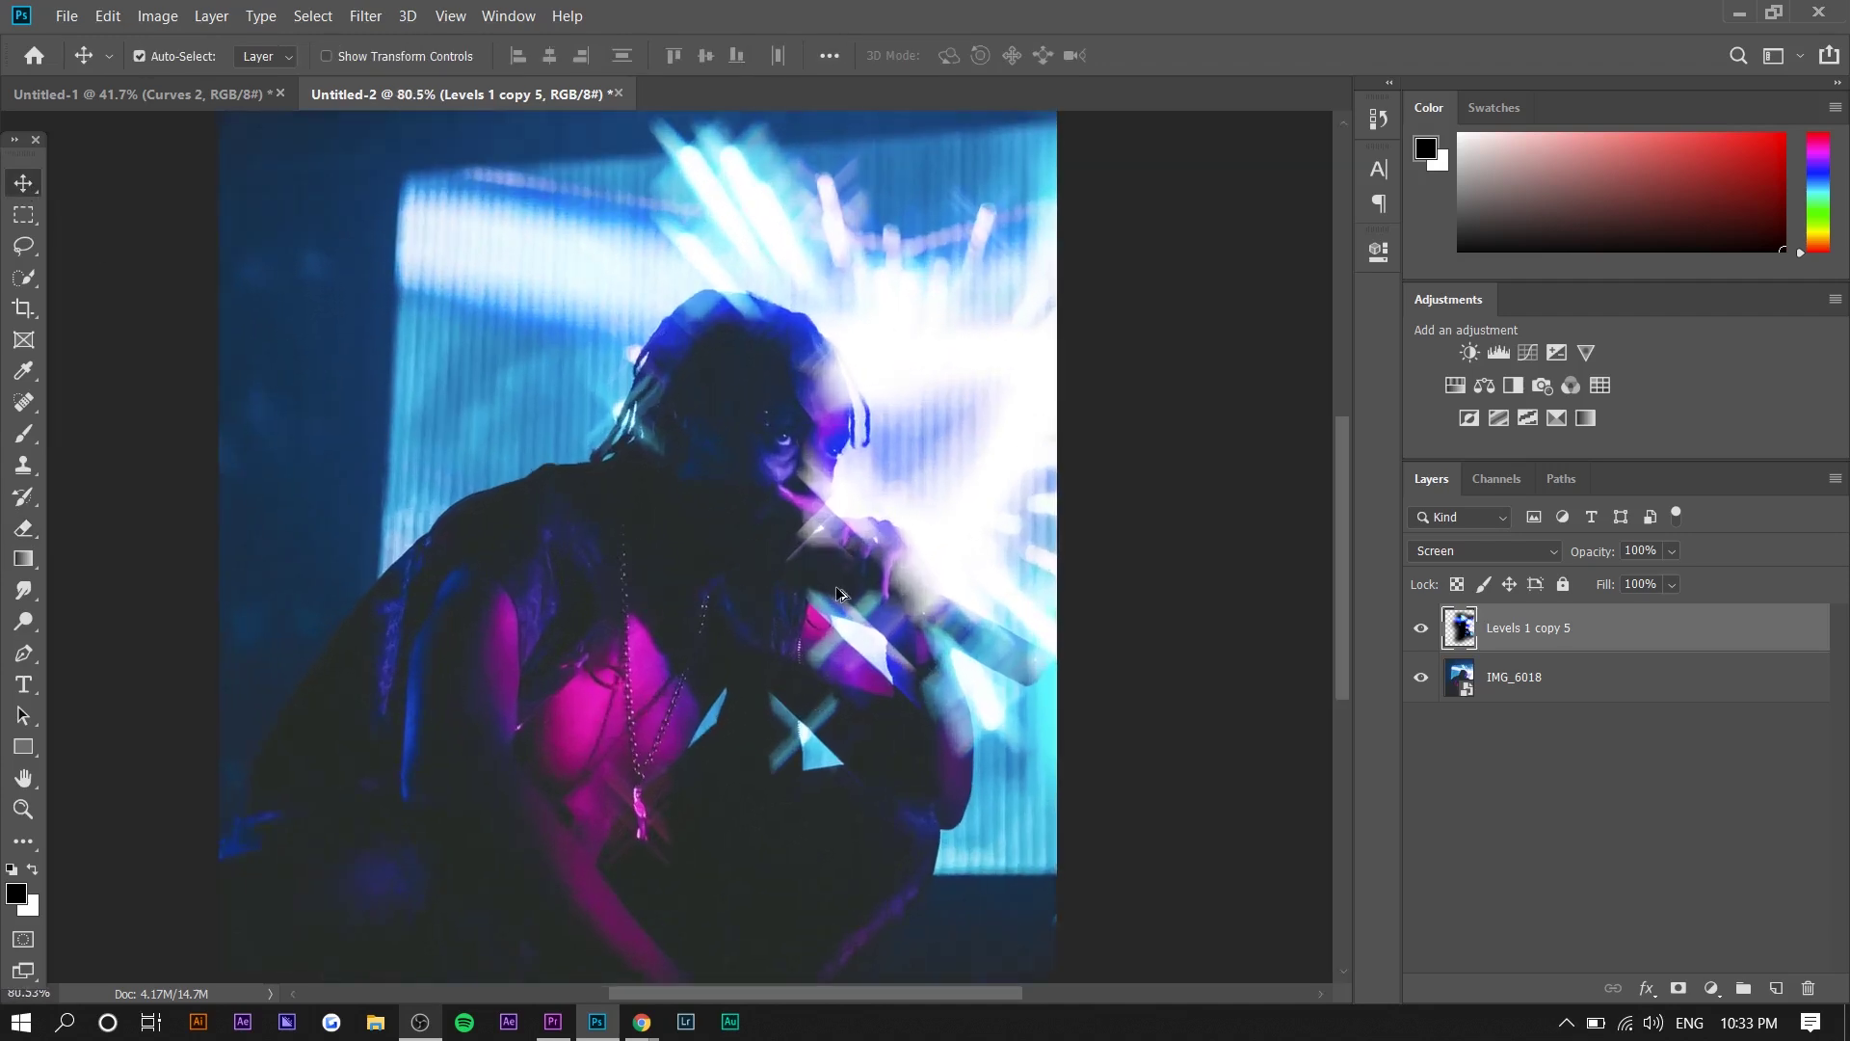
scroll(838, 593, "down", 1)
left_click(1421, 628)
left_click(1421, 628)
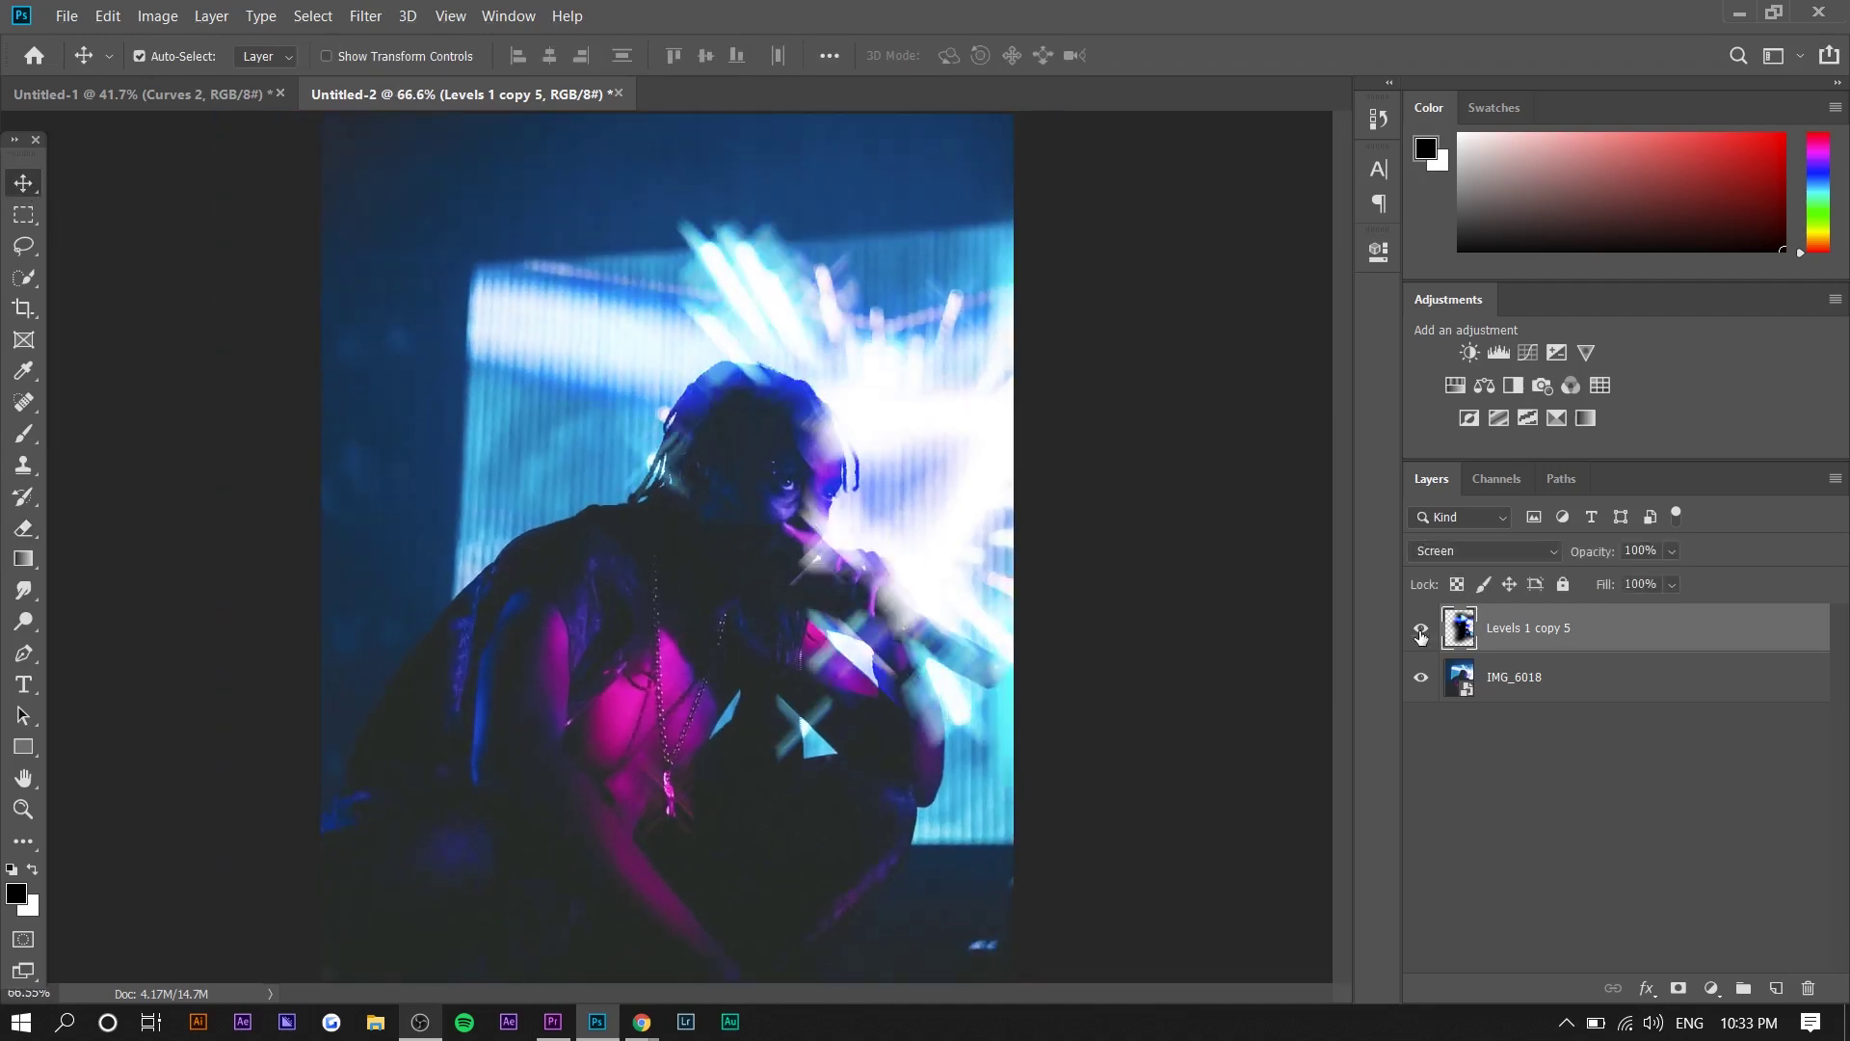
left_click(1421, 628)
left_click(1421, 628)
scroll(915, 566, "down", 1)
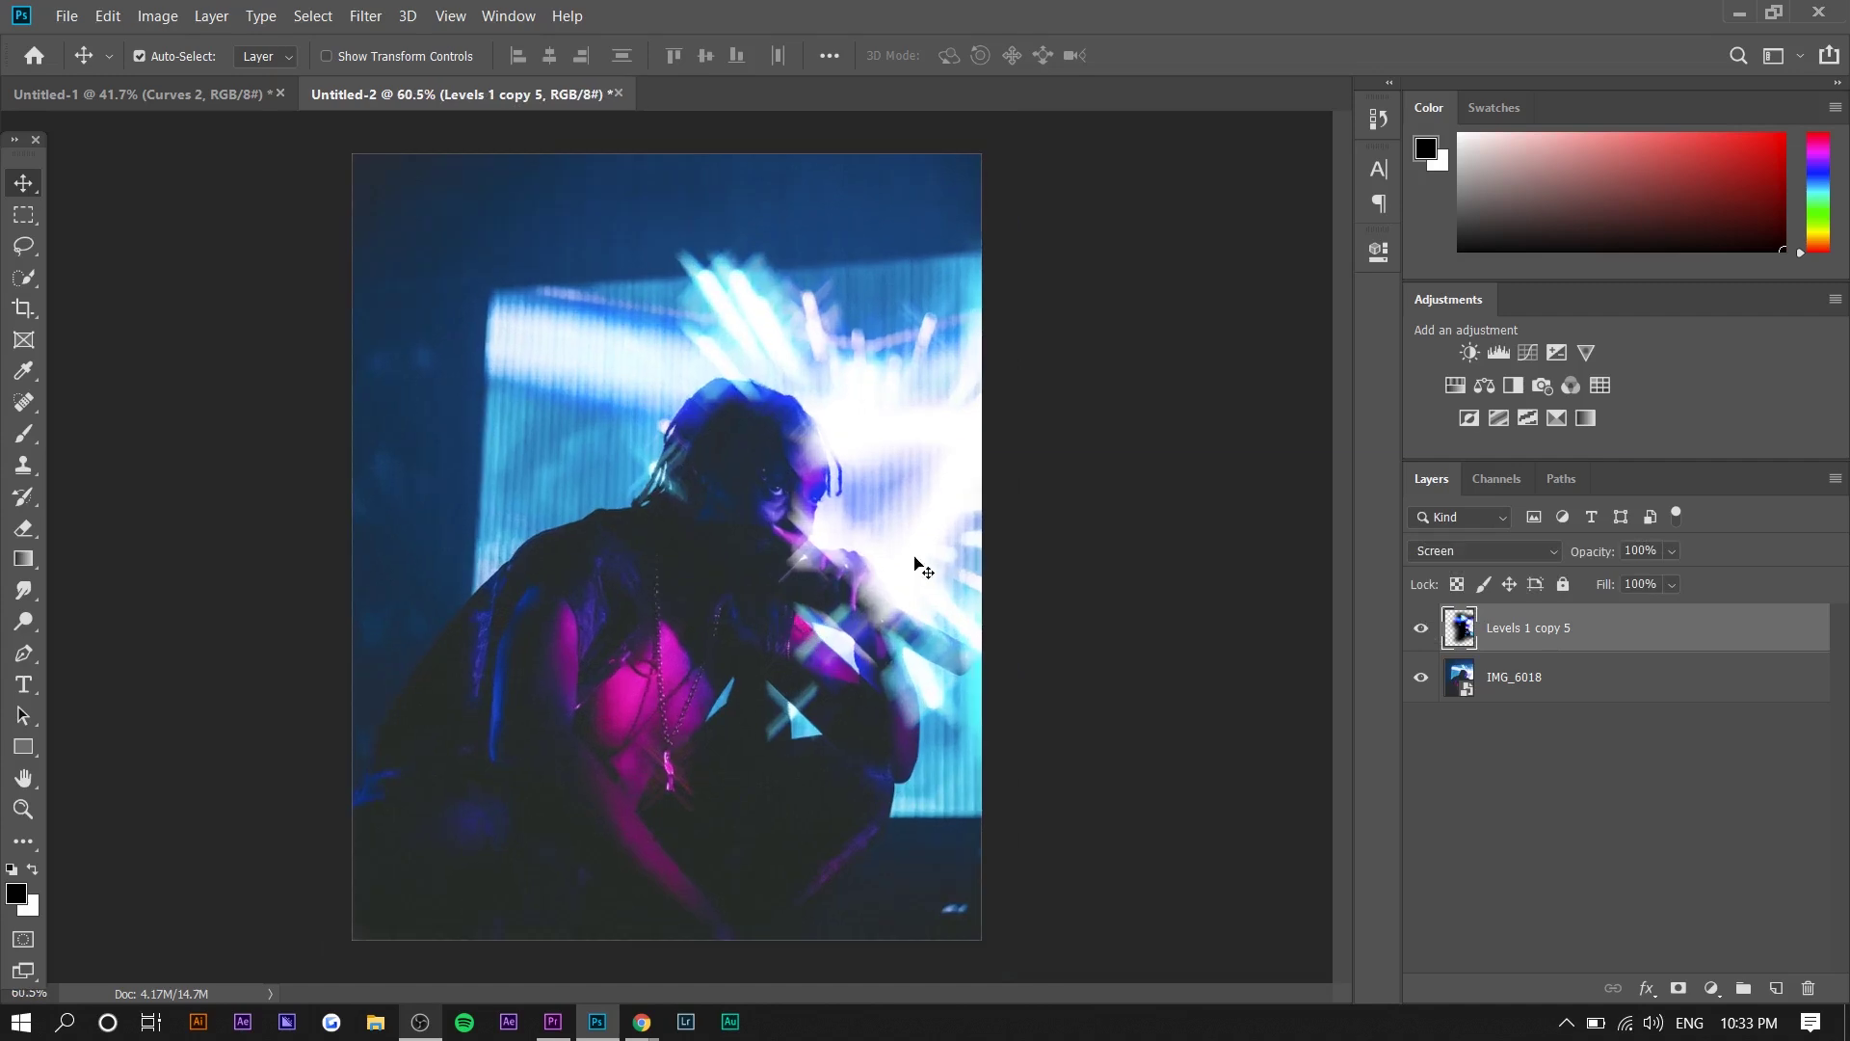
- Add Curves 1, pulling the midtones down and adding an upper point to darken the image
left_click(1527, 351)
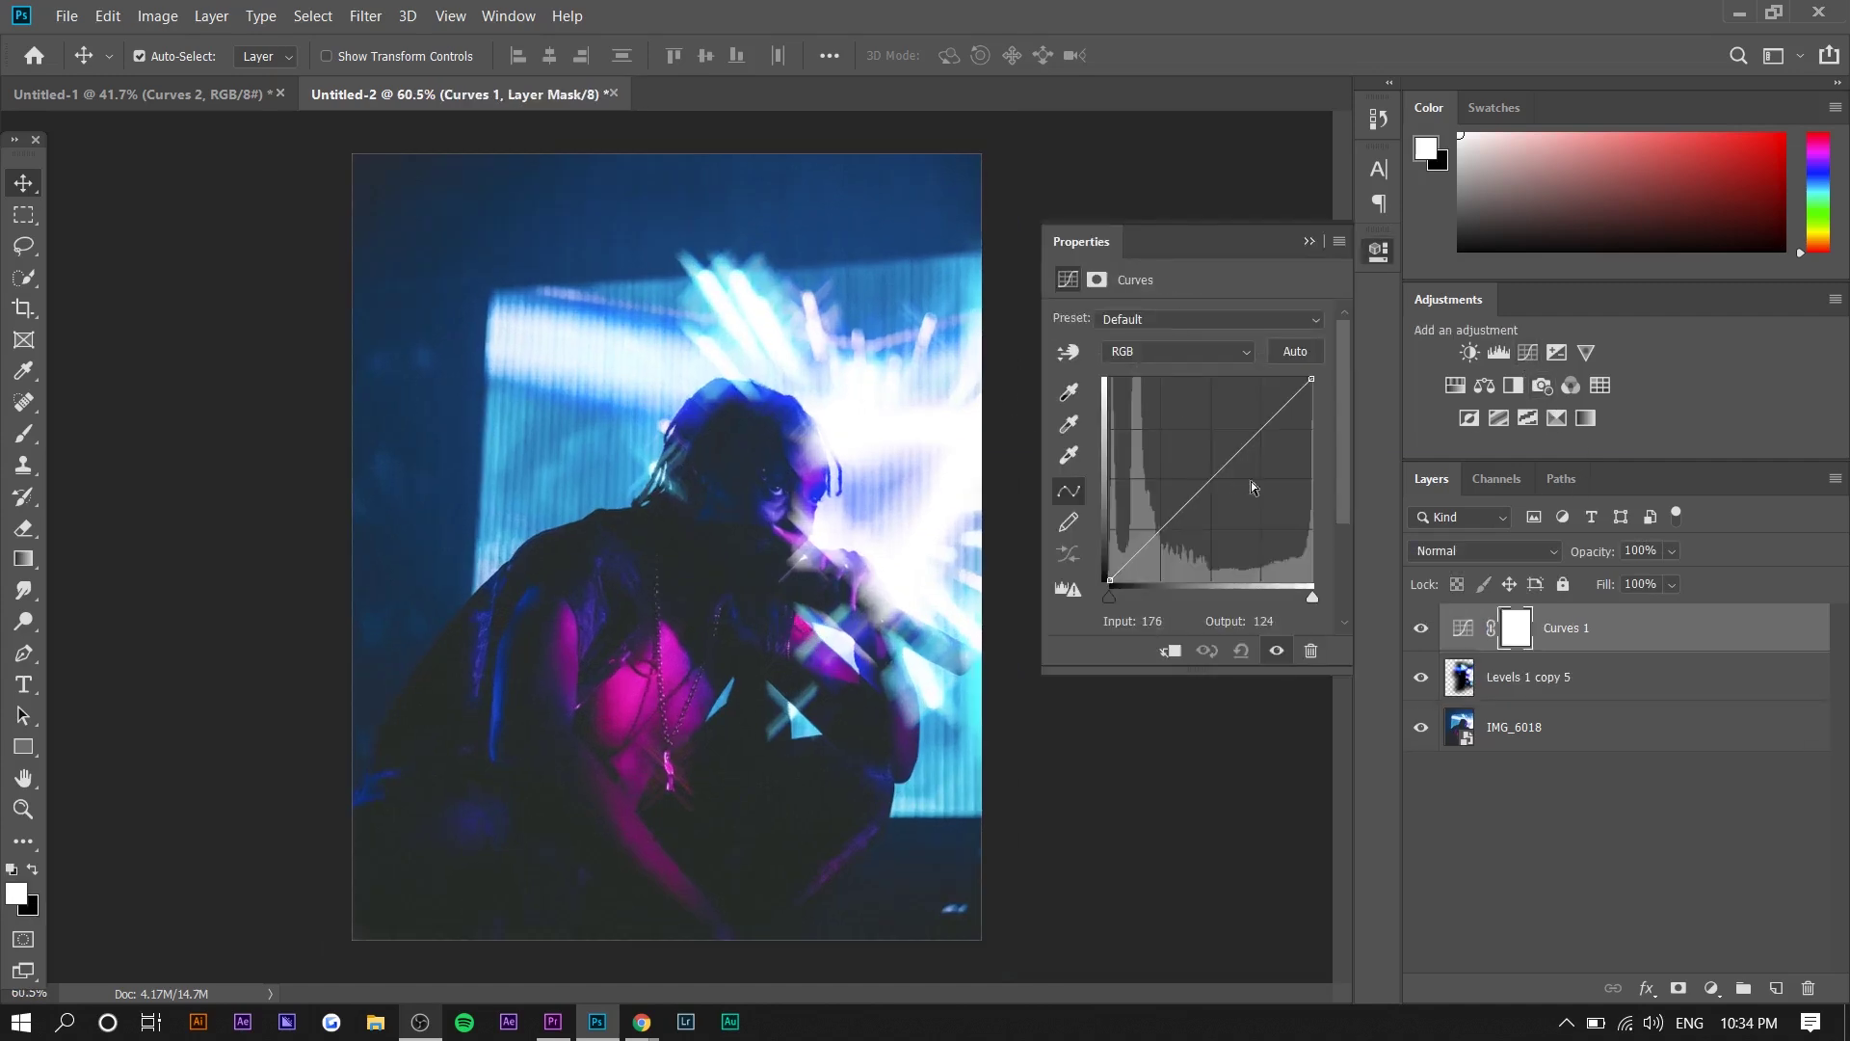
left_click_drag(1220, 478, 1224, 488)
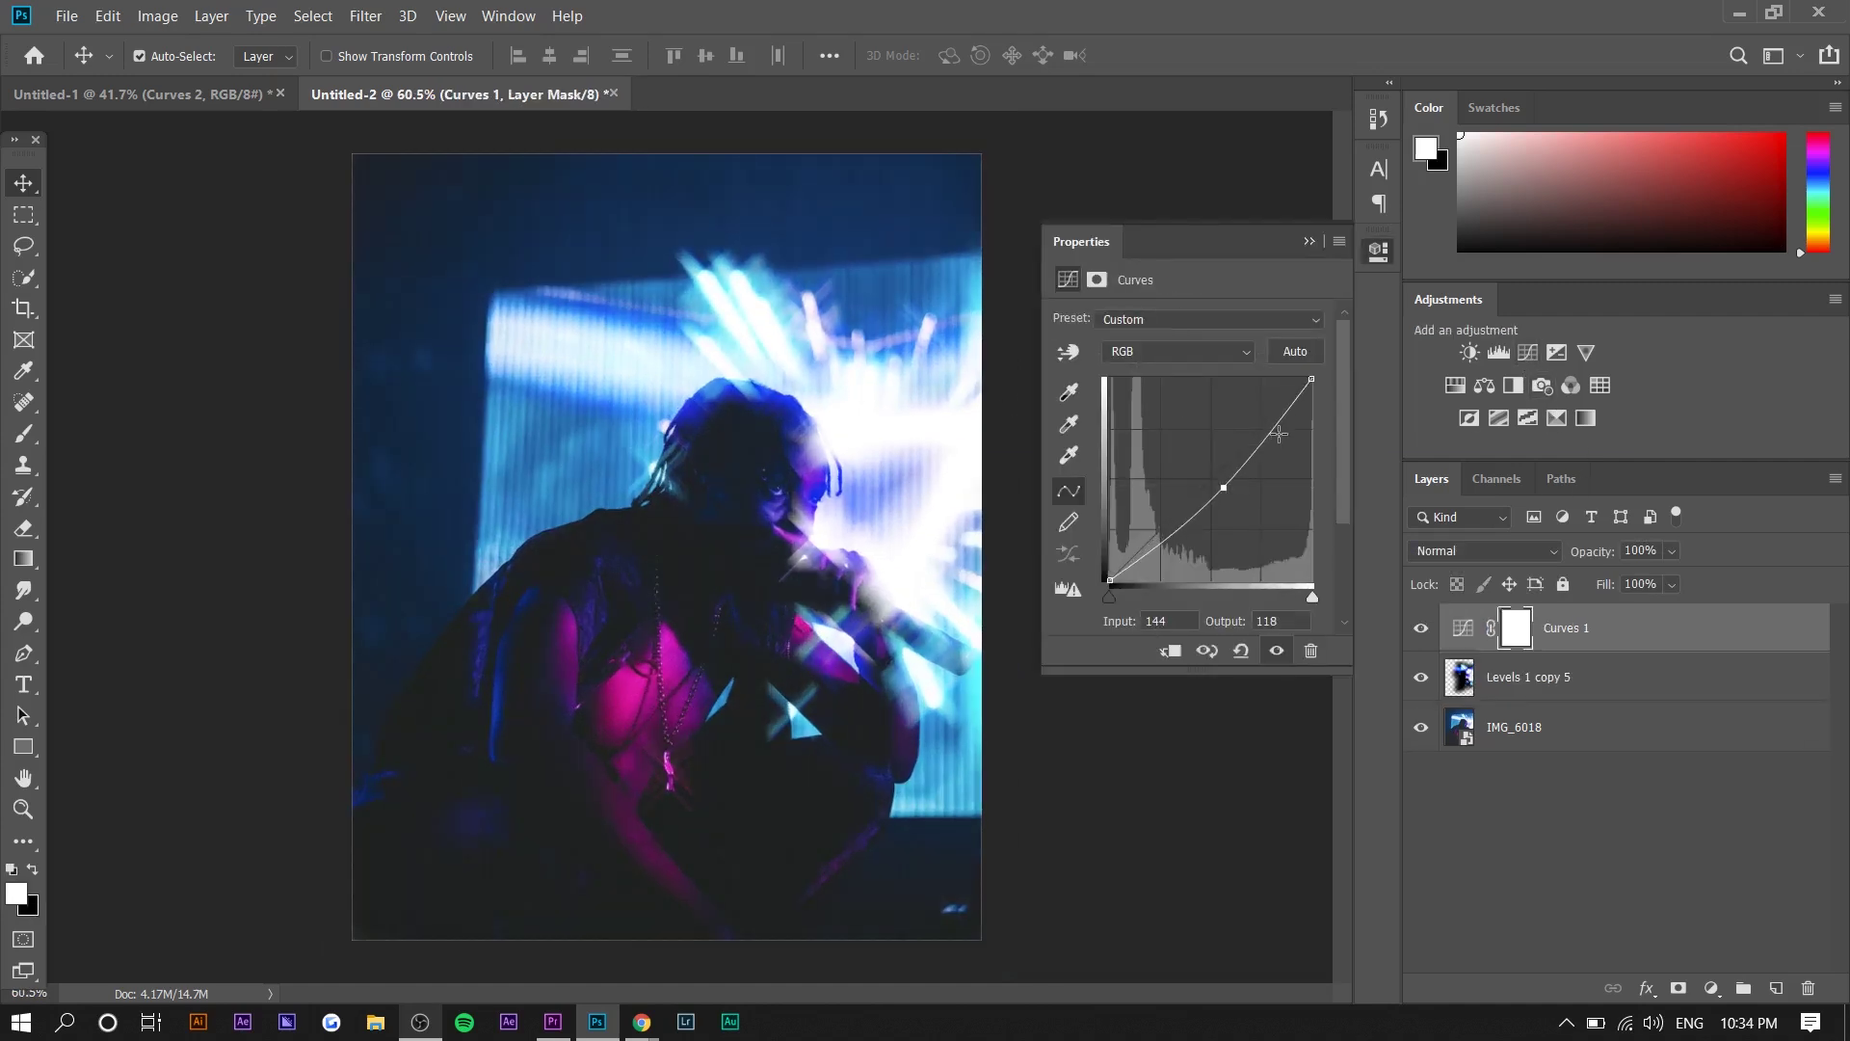
left_click_drag(1273, 427, 1273, 432)
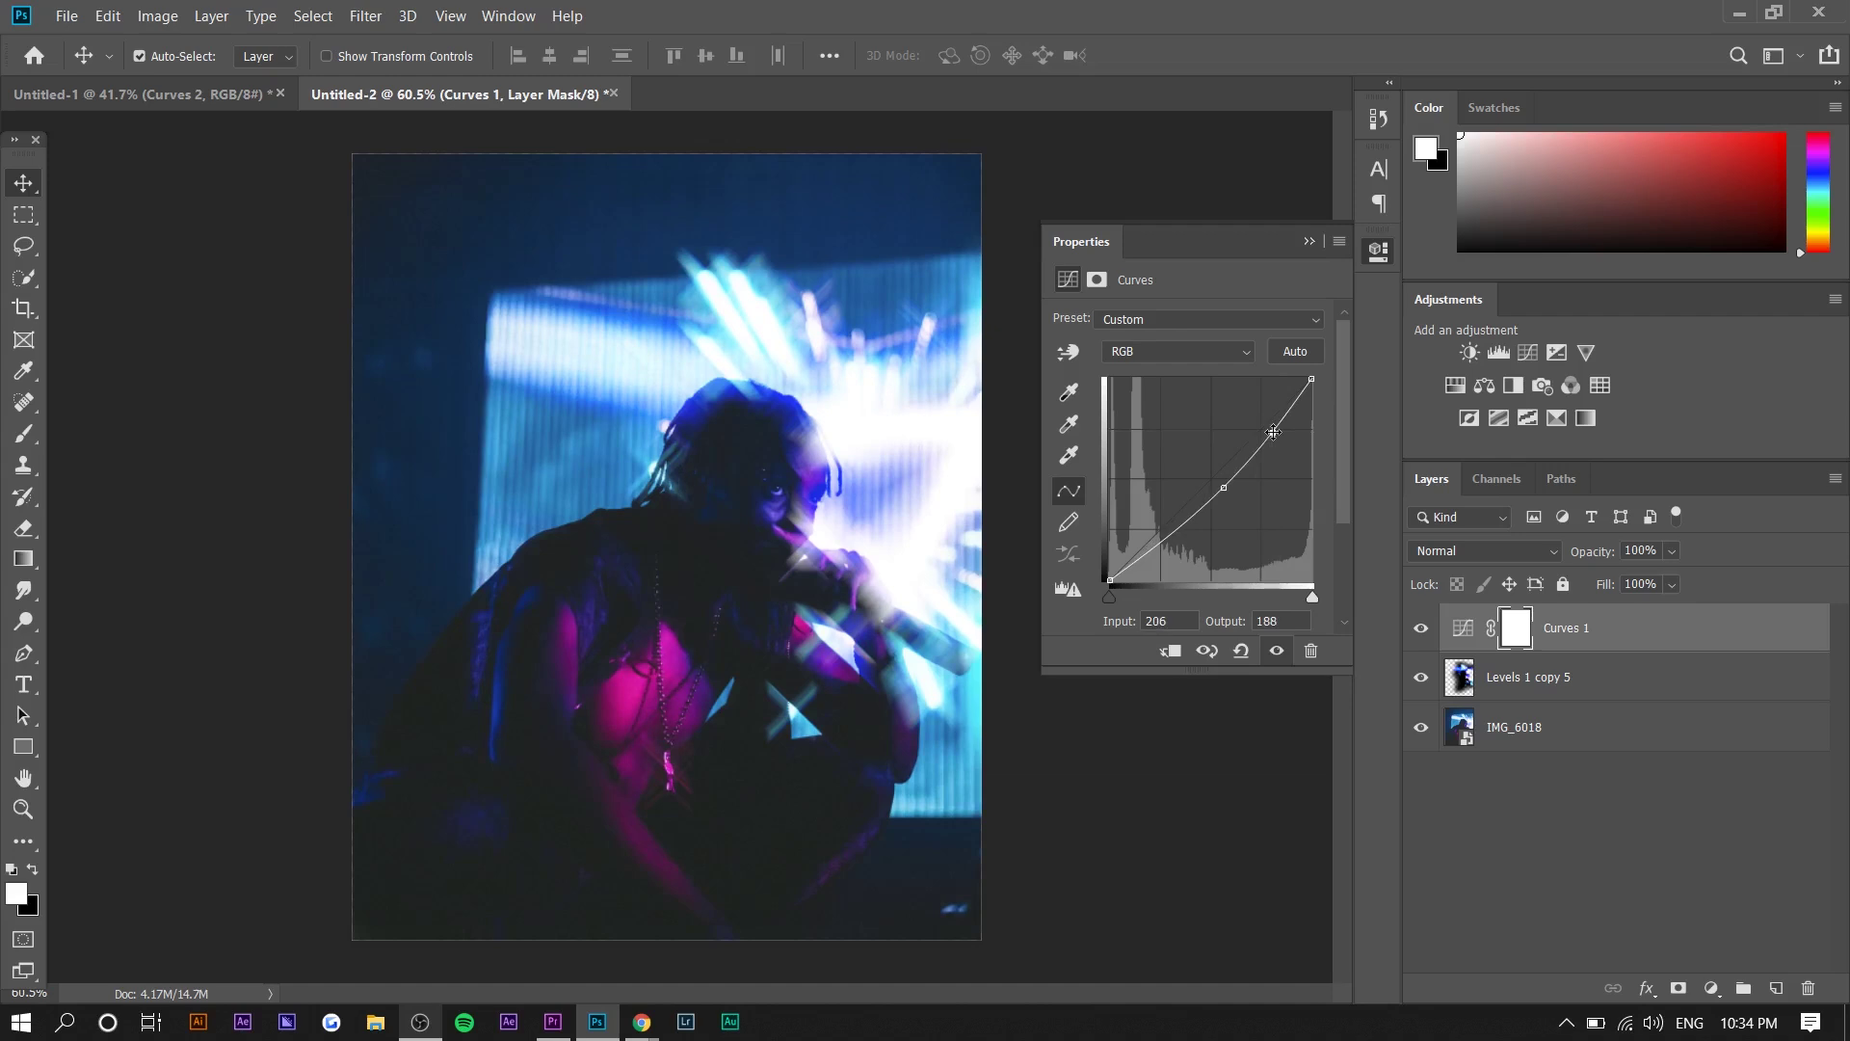